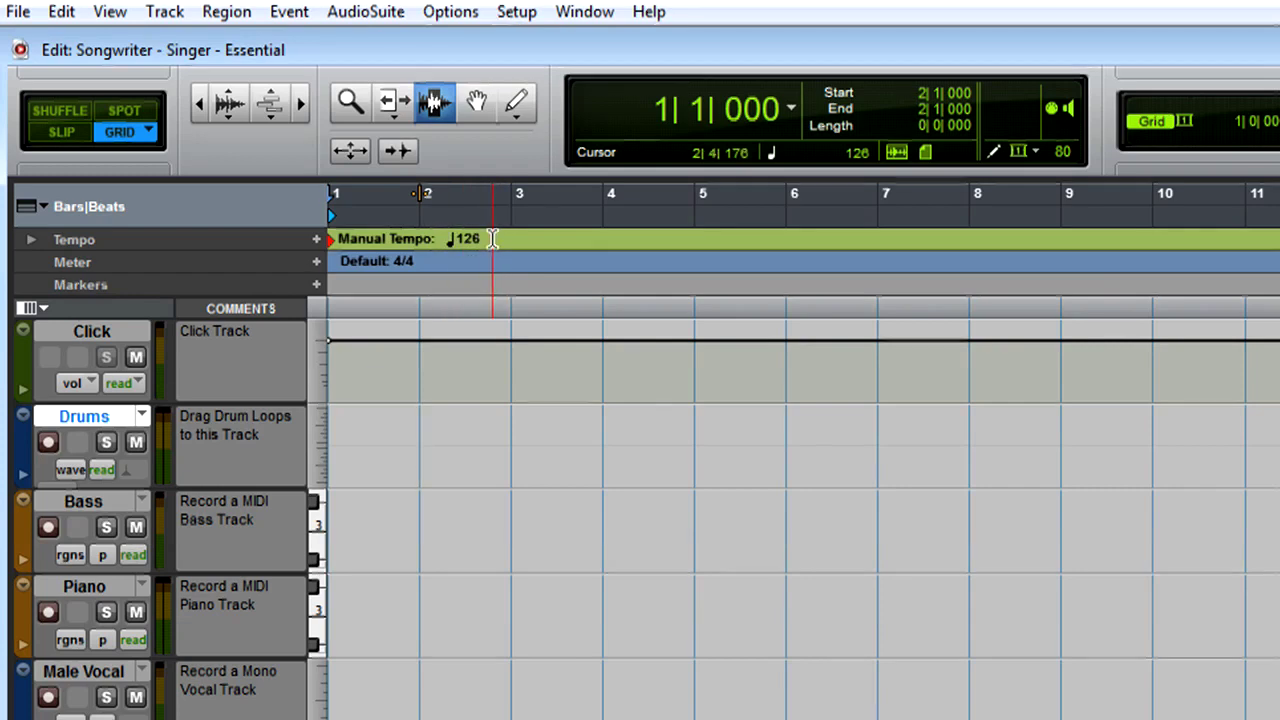
Show the Transport window and lower the manual tempo from 126 to 90 BPM
click(581, 14)
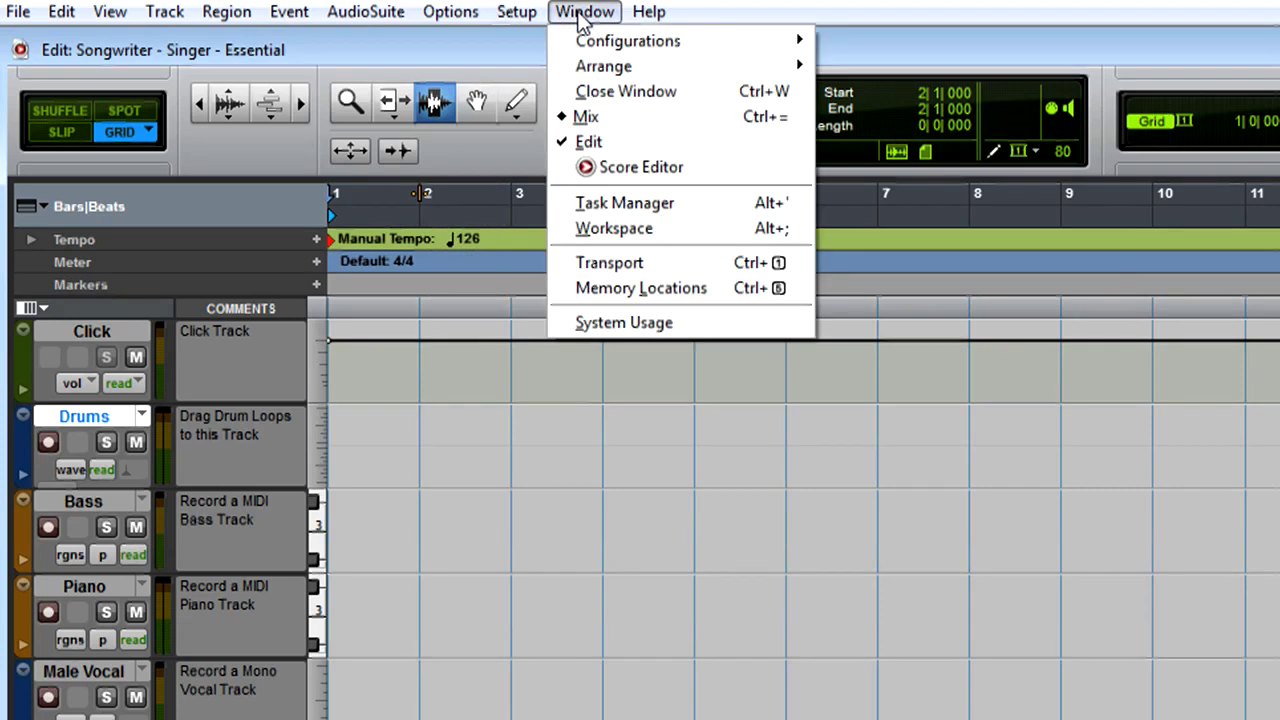
click(682, 255)
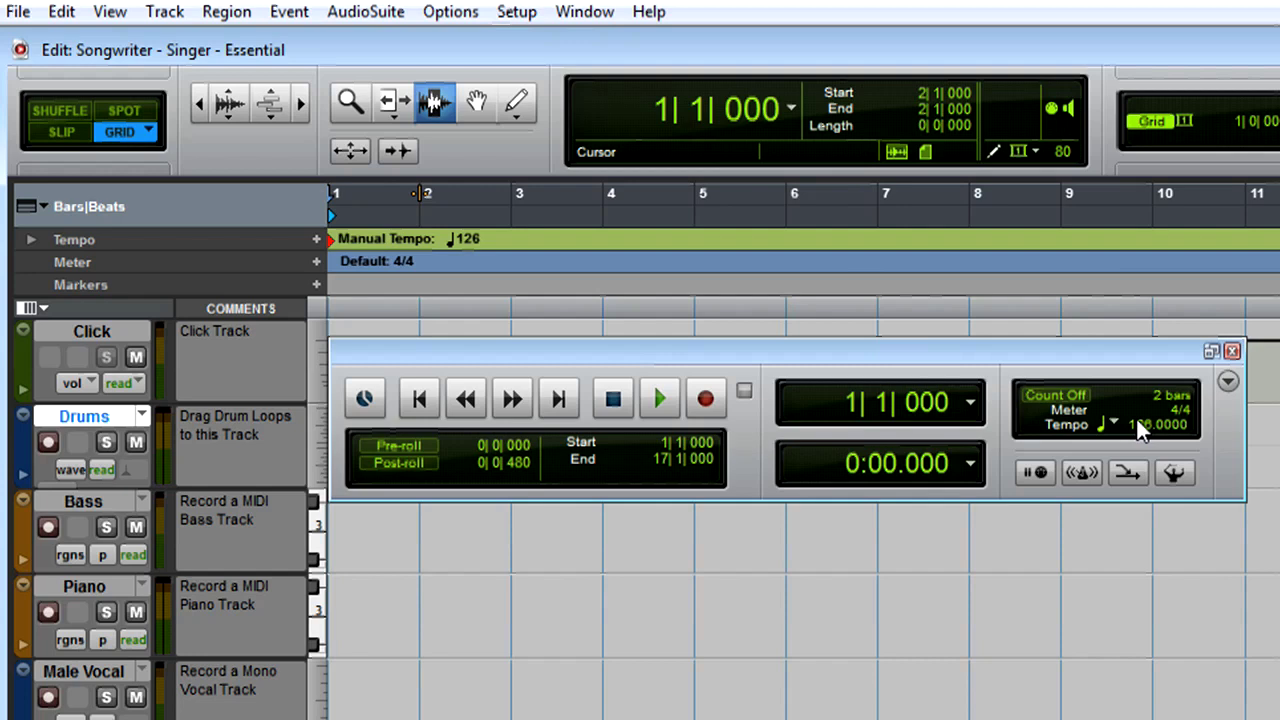
drag(1139, 419, 1138, 402)
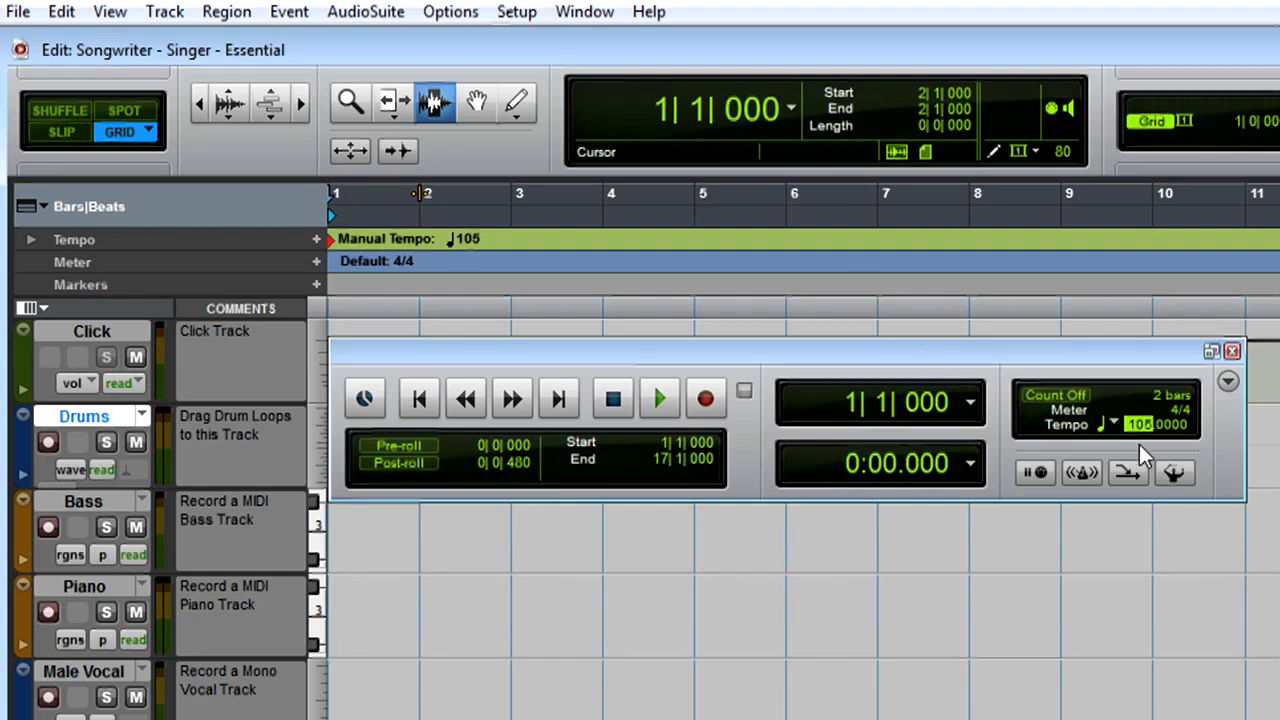
key(Return)
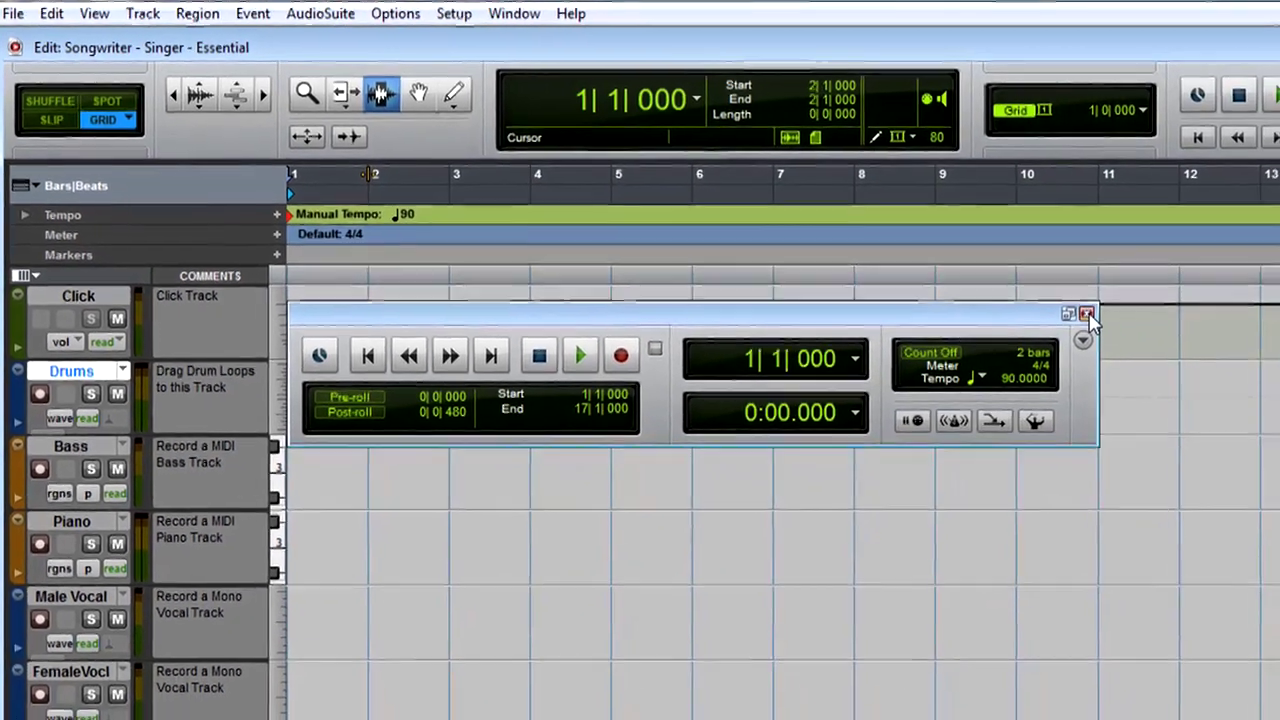
Close the Transport and search all drives in the Workspace browser for 'essential loops'
click(1087, 316)
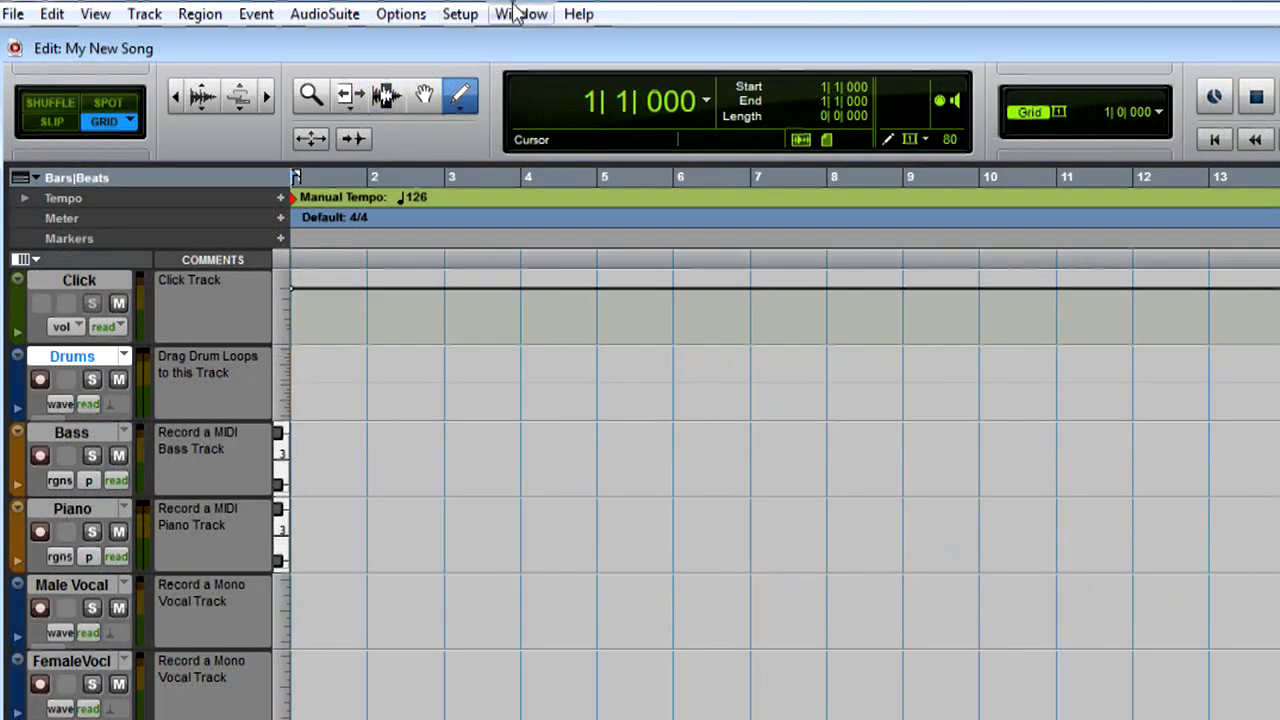
click(514, 10)
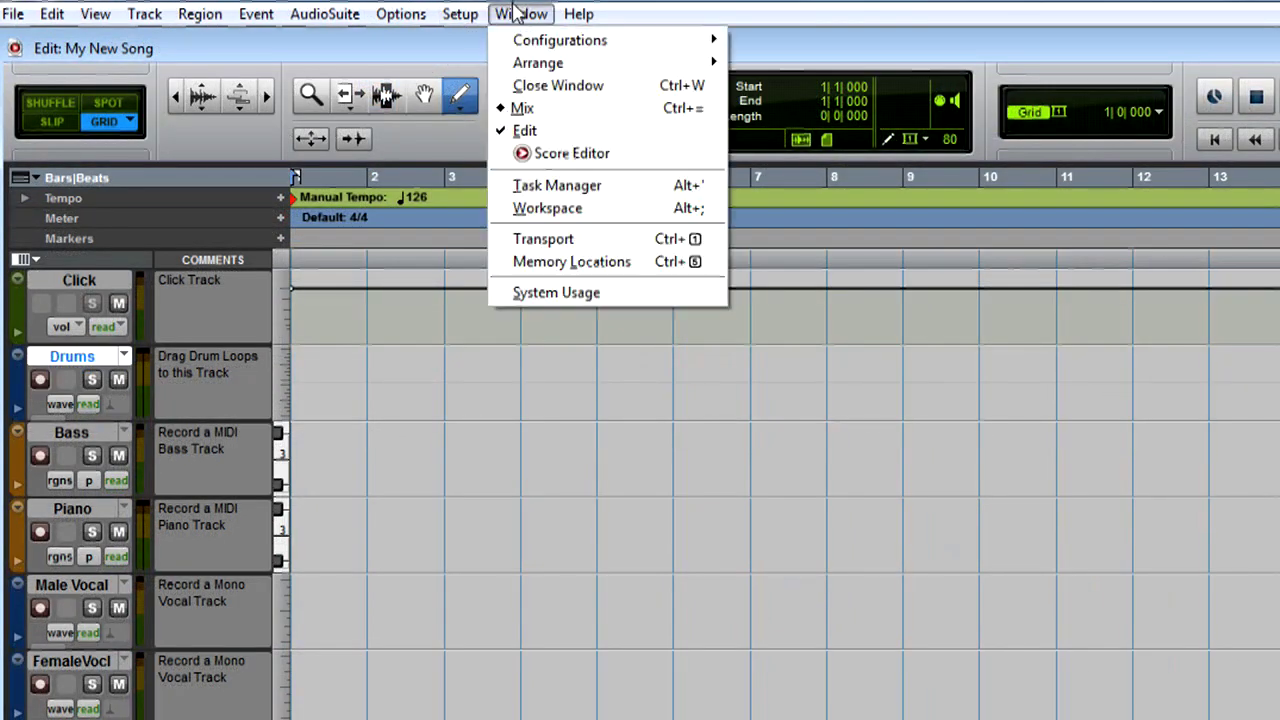
click(616, 210)
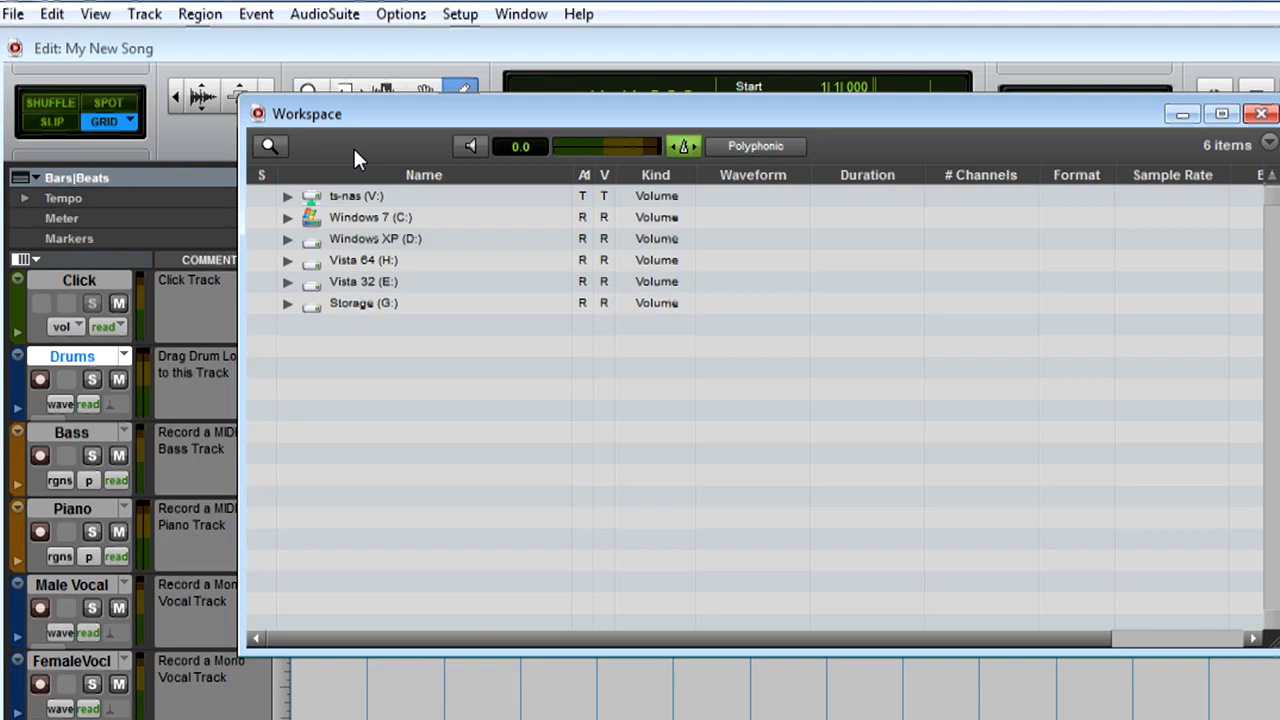
click(270, 143)
text(ess)
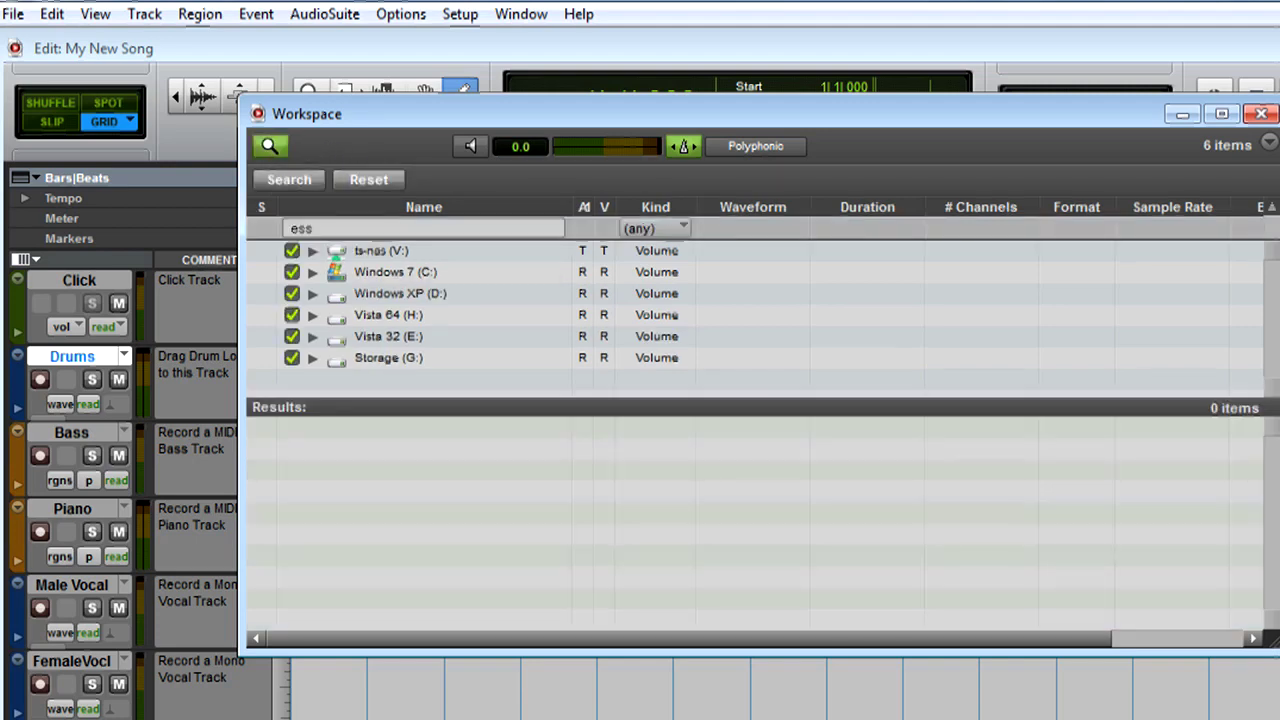
text(ential loo)
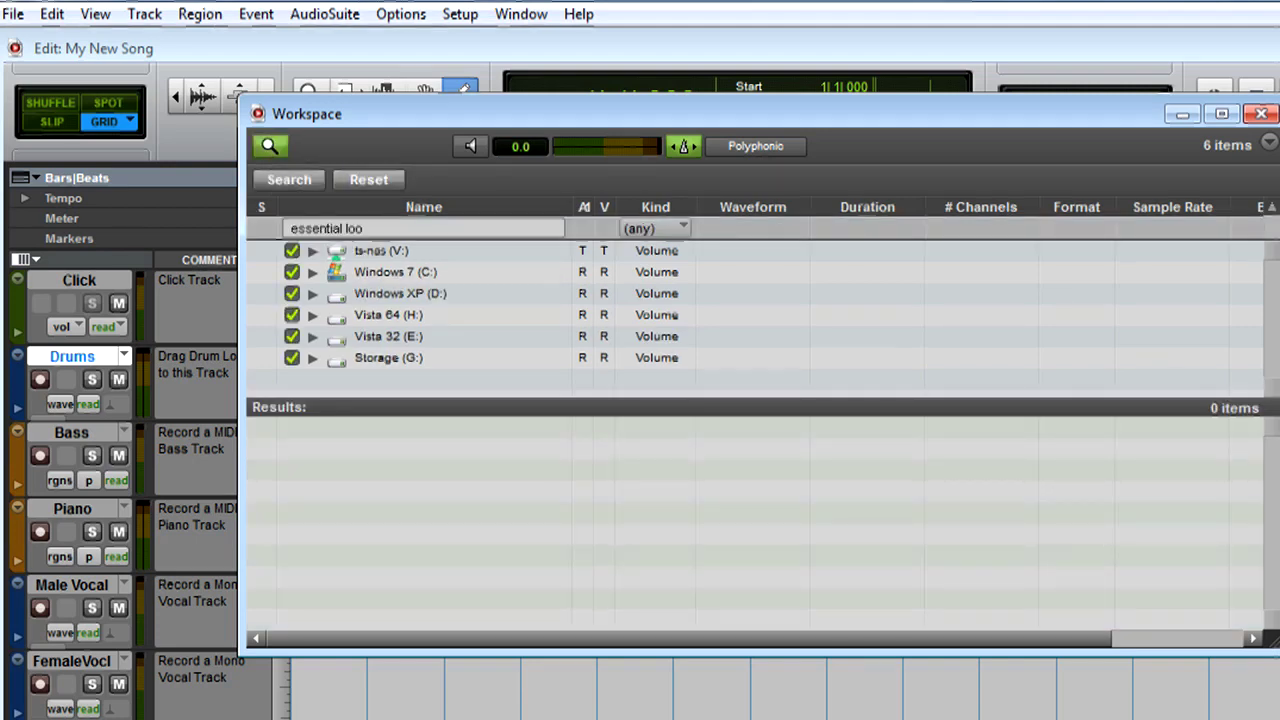
text(ps)
key(Return)
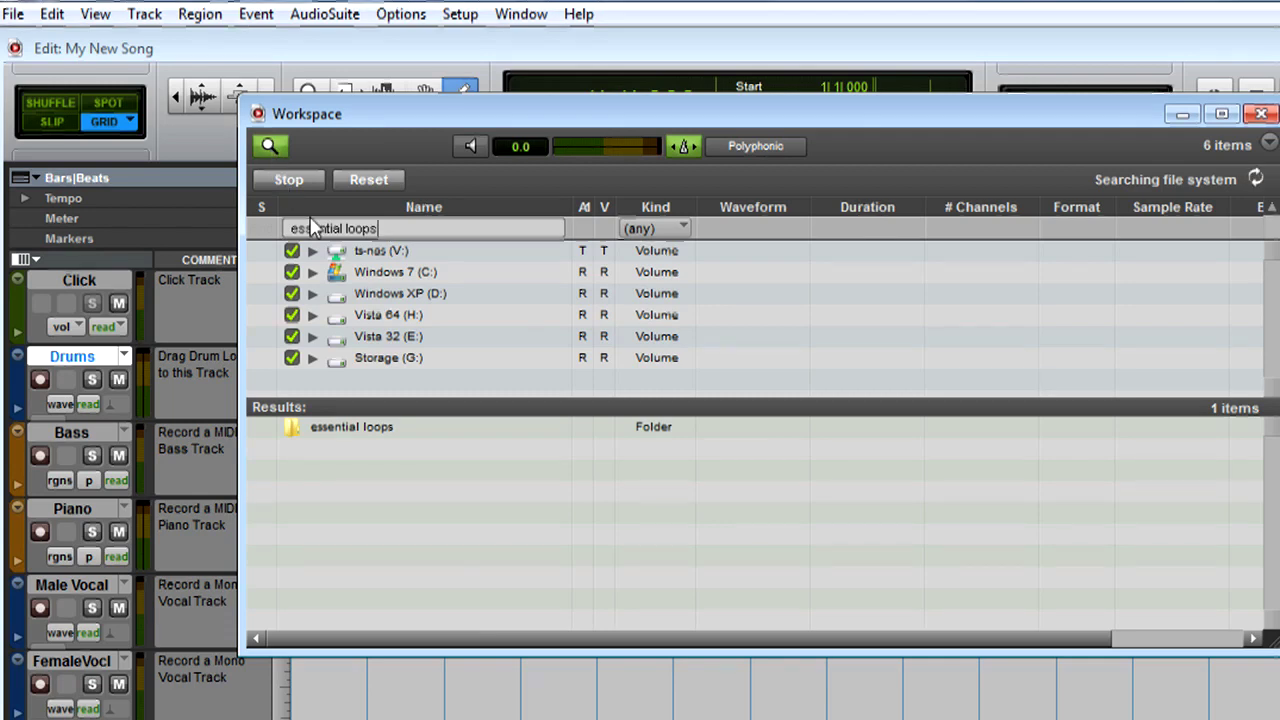
Open the essential loops folder and expand R&B_Funk_Soul > Drums > Neo Soul Drums
double_click(340, 428)
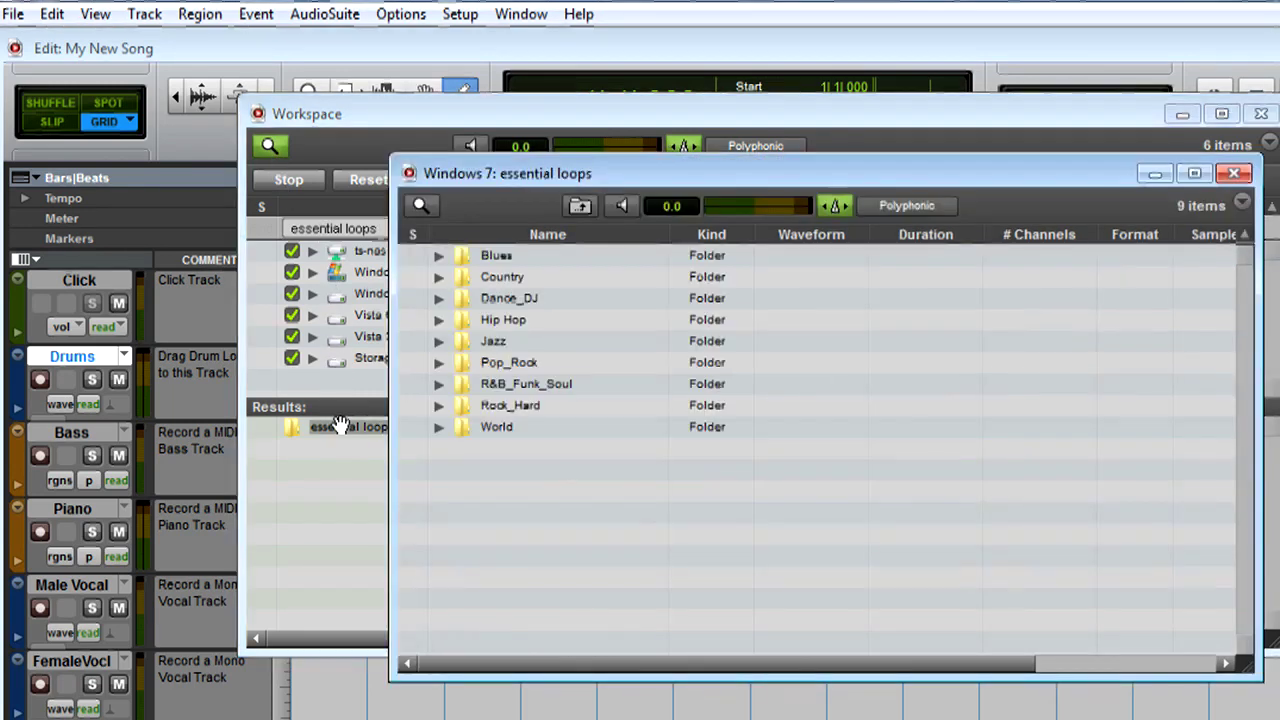
click(1261, 113)
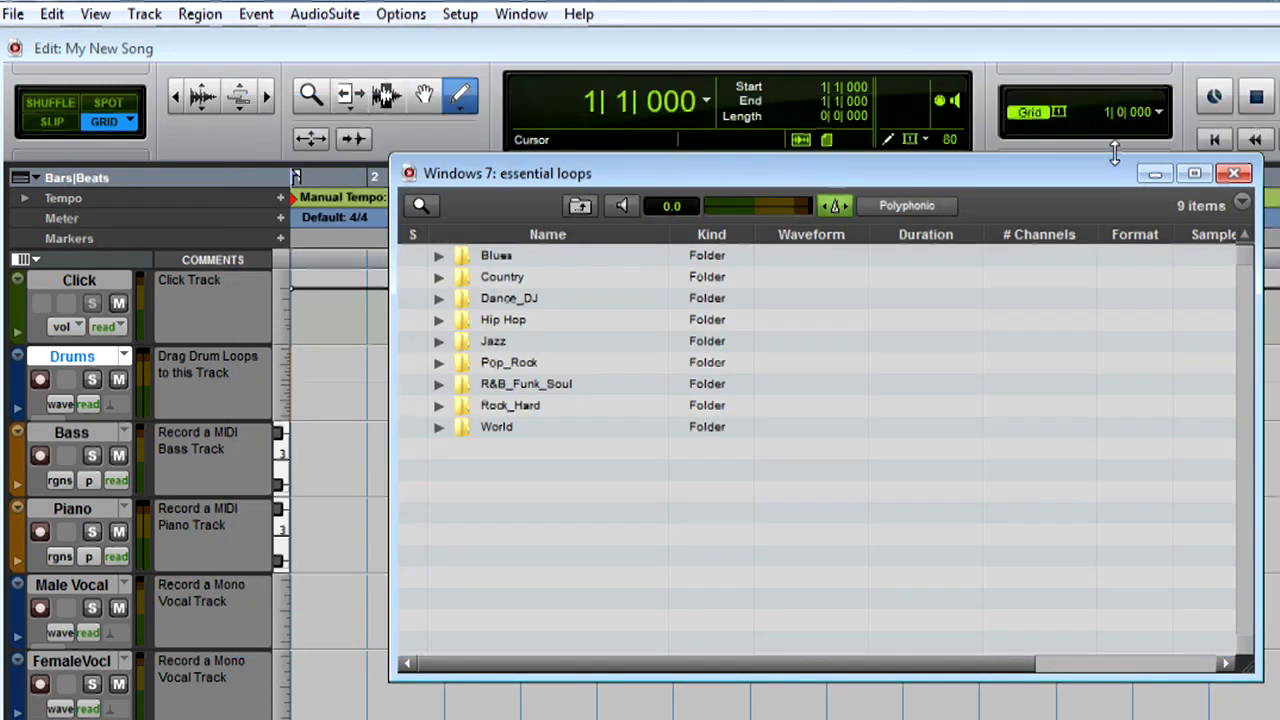
click(440, 385)
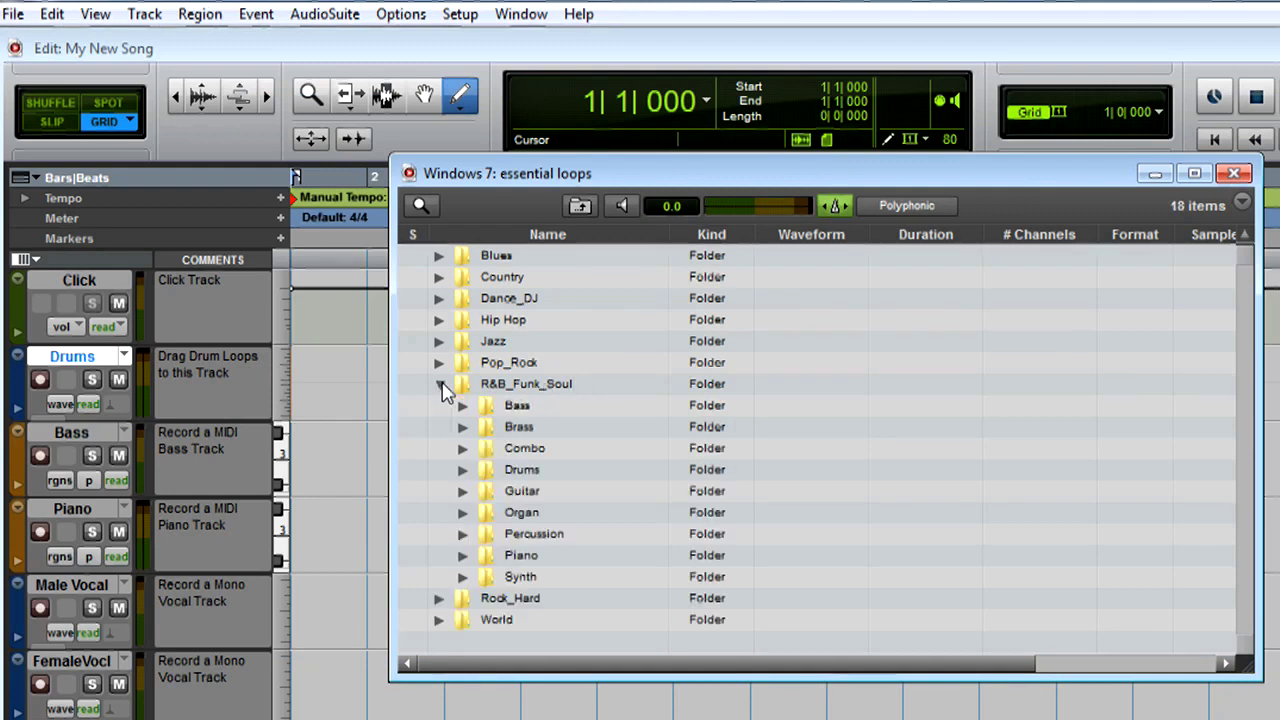
click(462, 469)
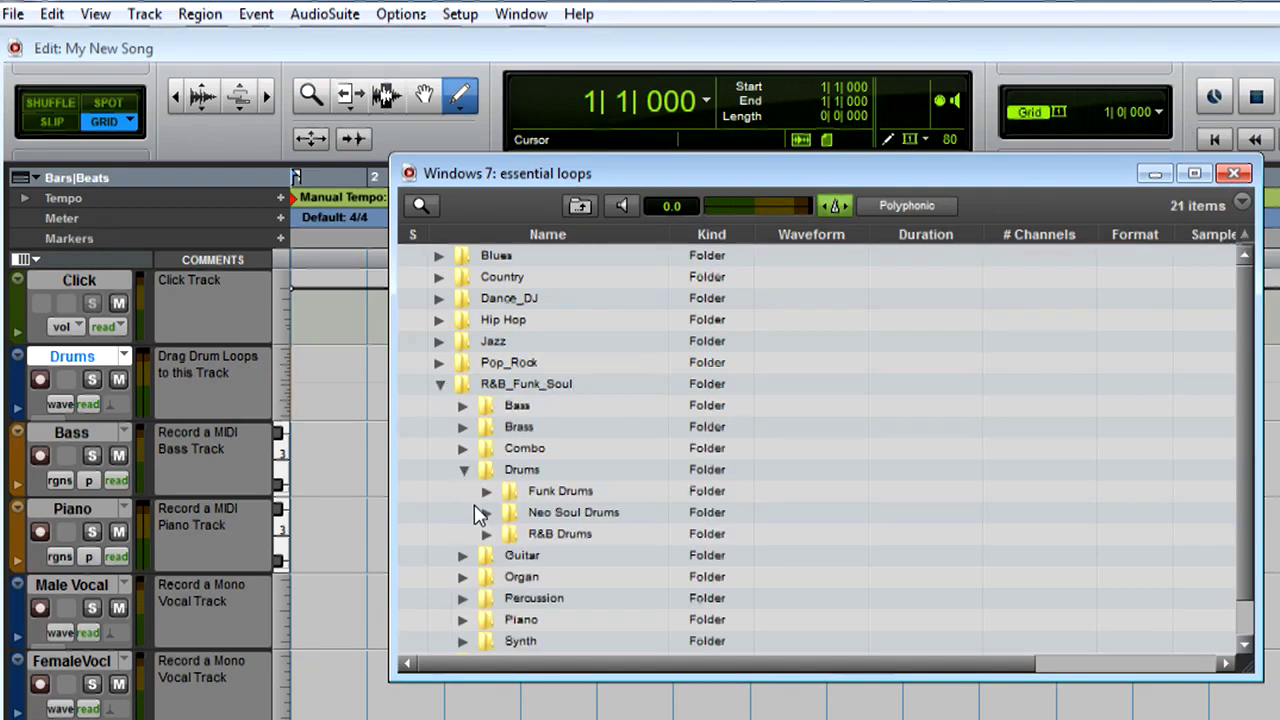
click(486, 513)
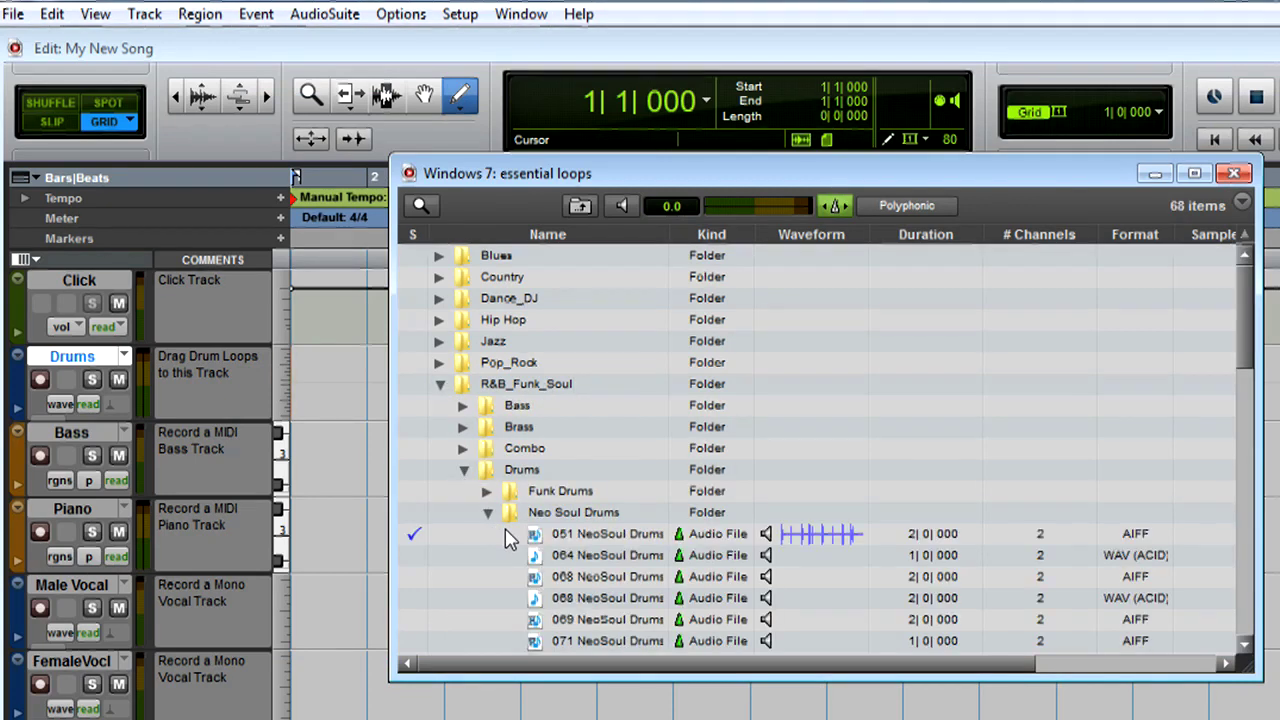
Preview loops with looped playback, then place 090 NeoSoul Drums at bar 1 of the Drums track
click(767, 535)
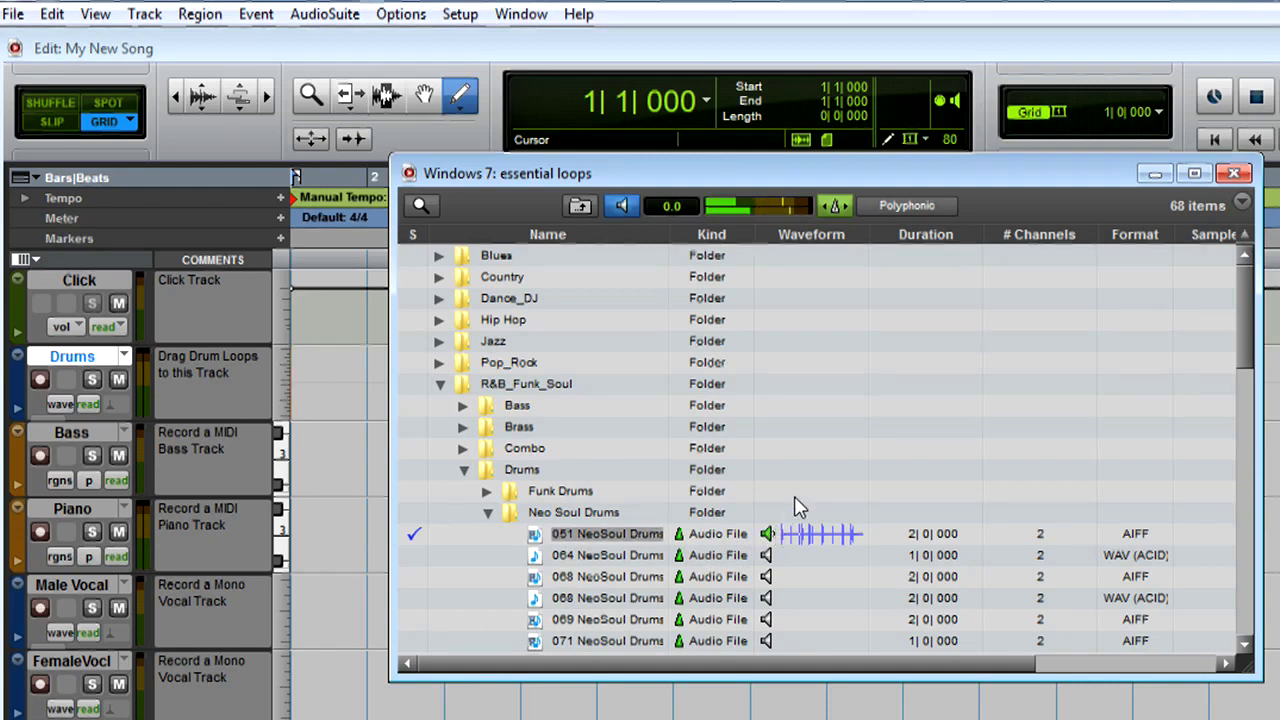
click(838, 206)
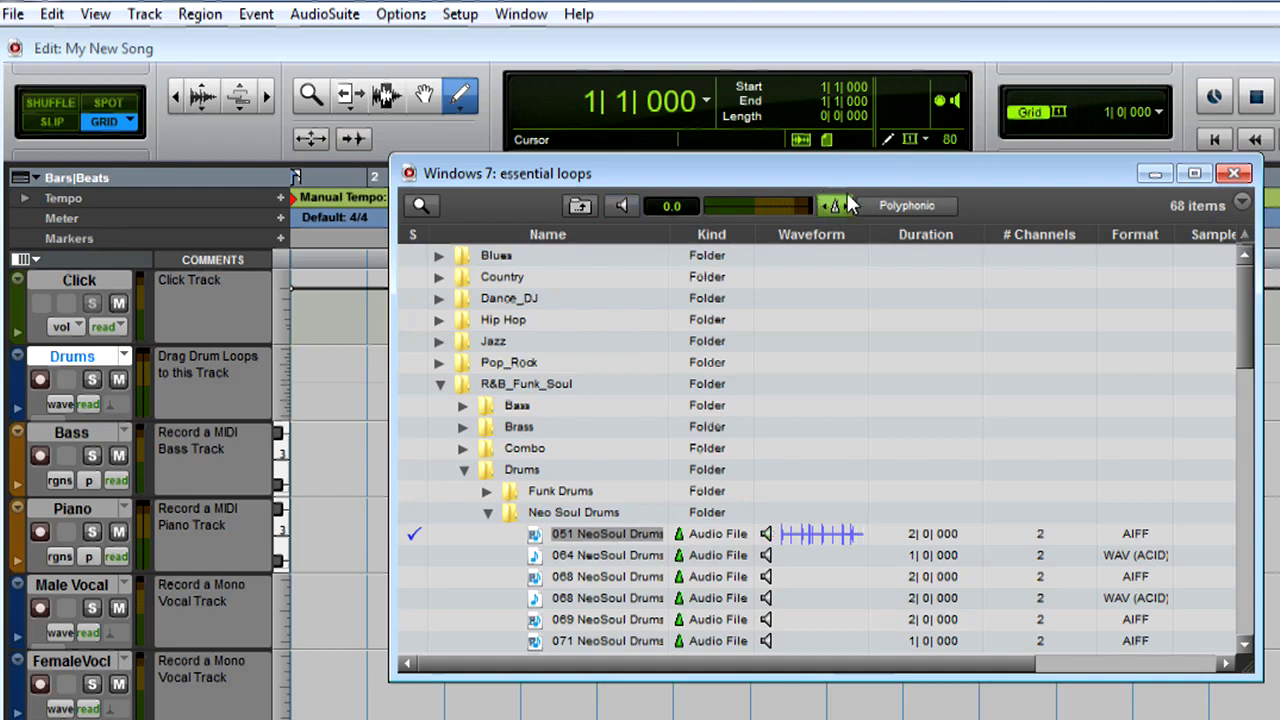
scroll(600, 350, down, 10)
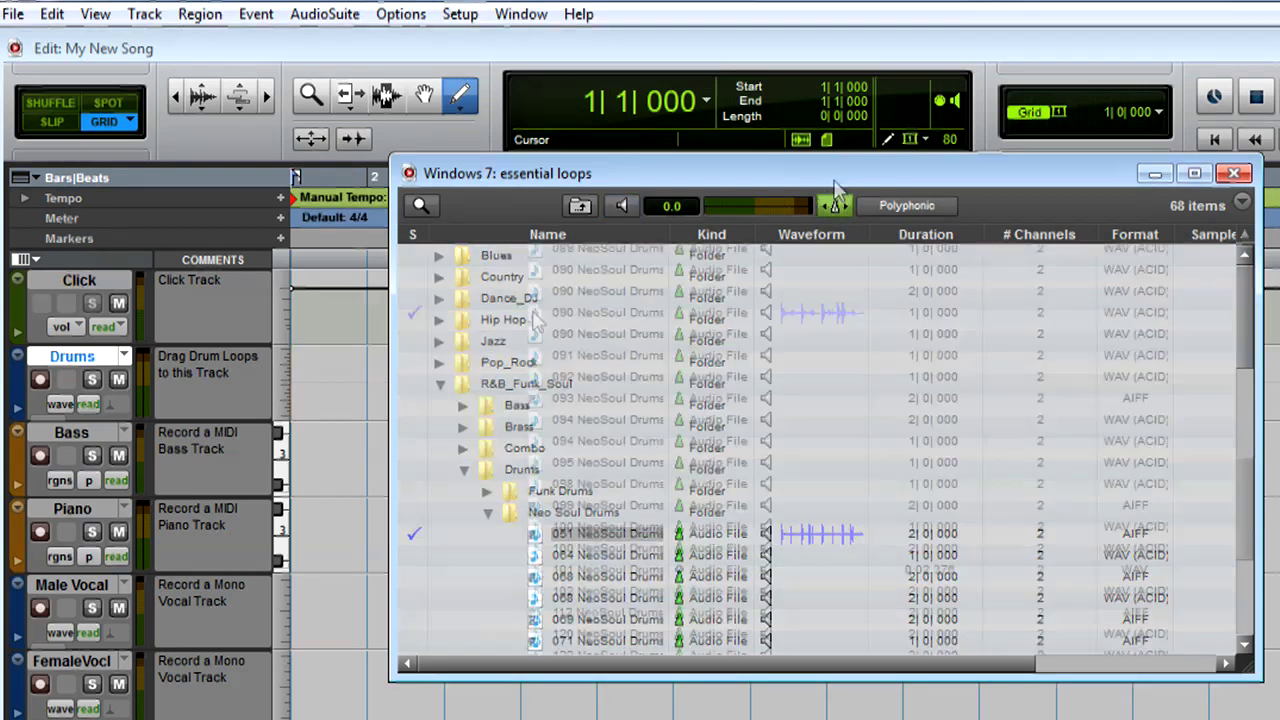
click(532, 312)
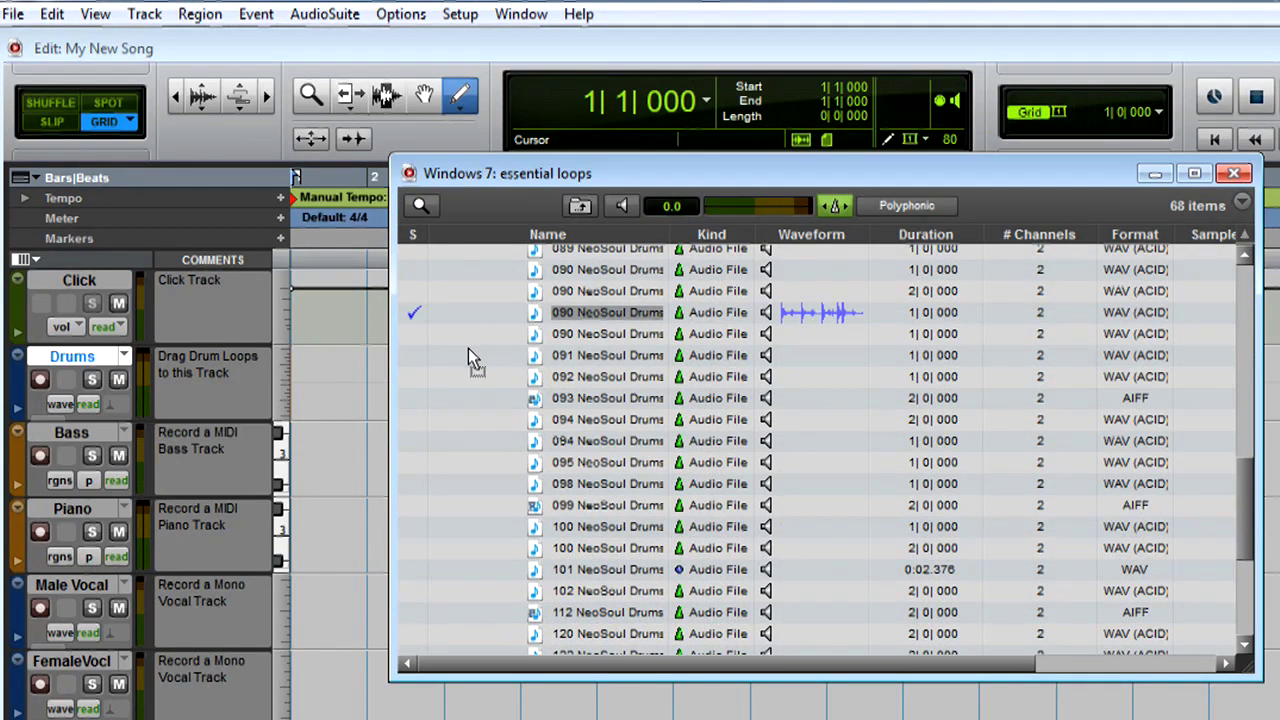
drag(406, 370, 318, 384)
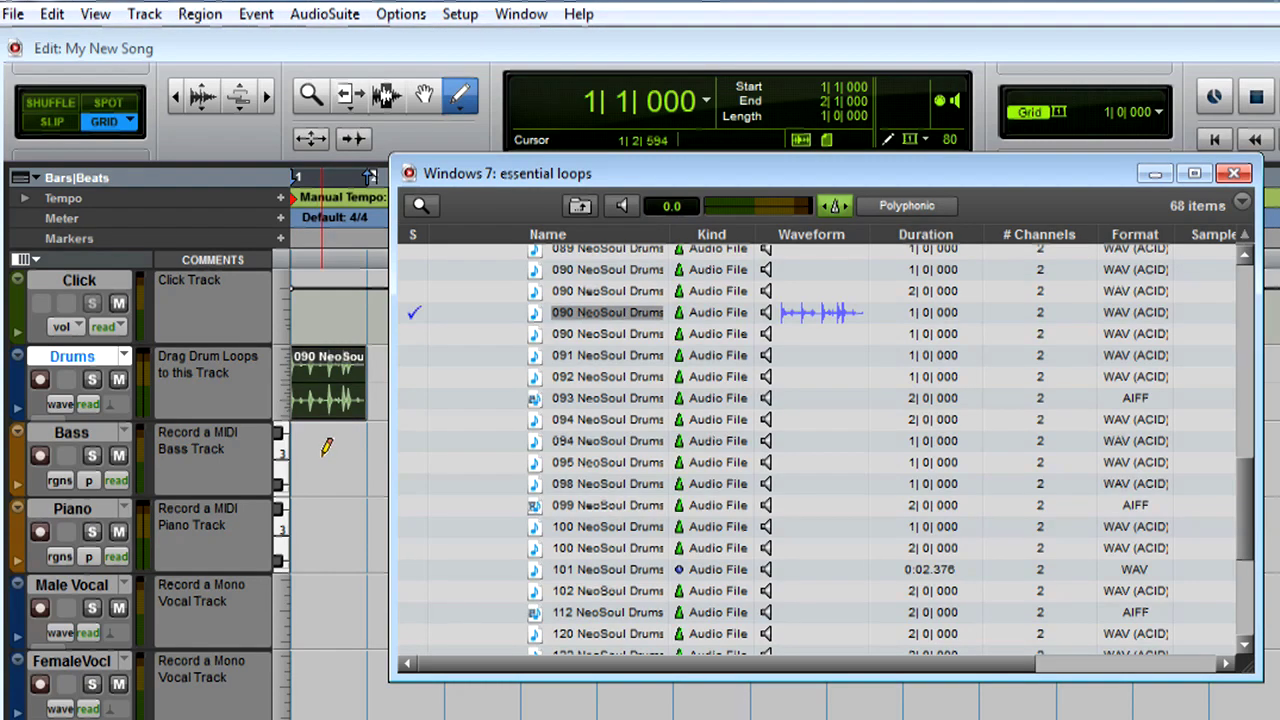
Duplicate the drum loop region with Ctrl+D across bars 1–8 and play it back
click(326, 447)
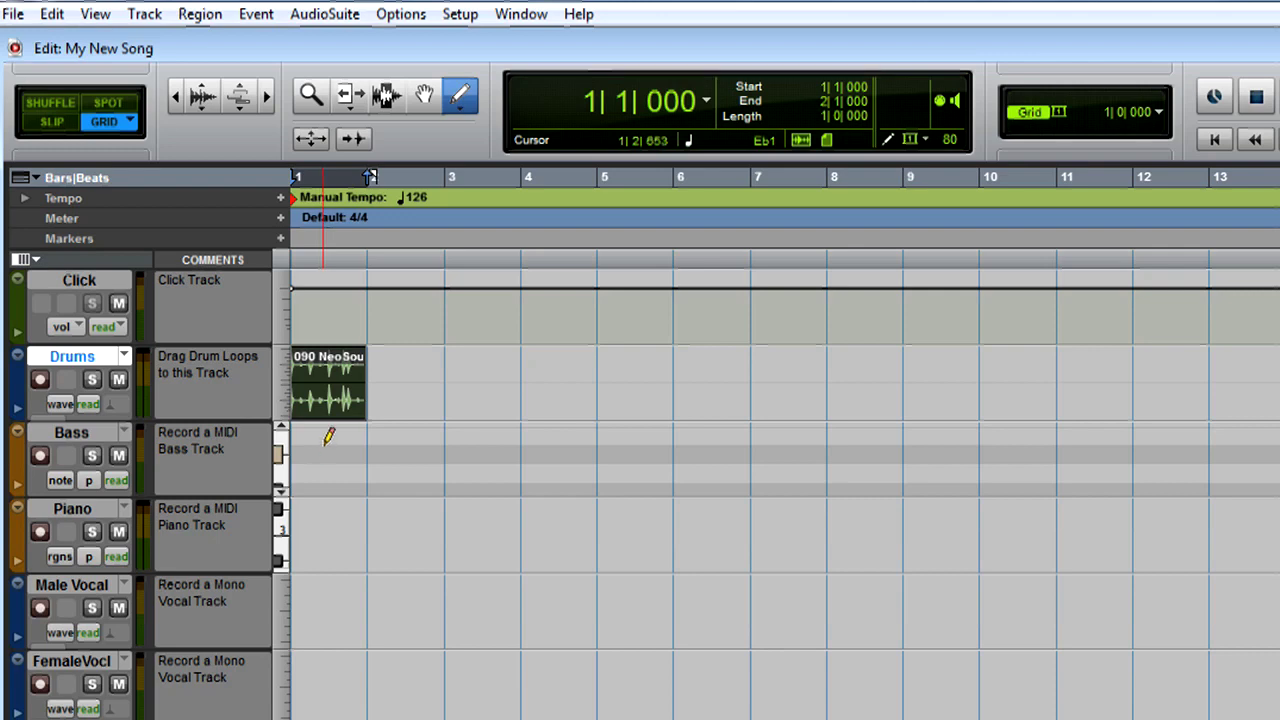
click(426, 95)
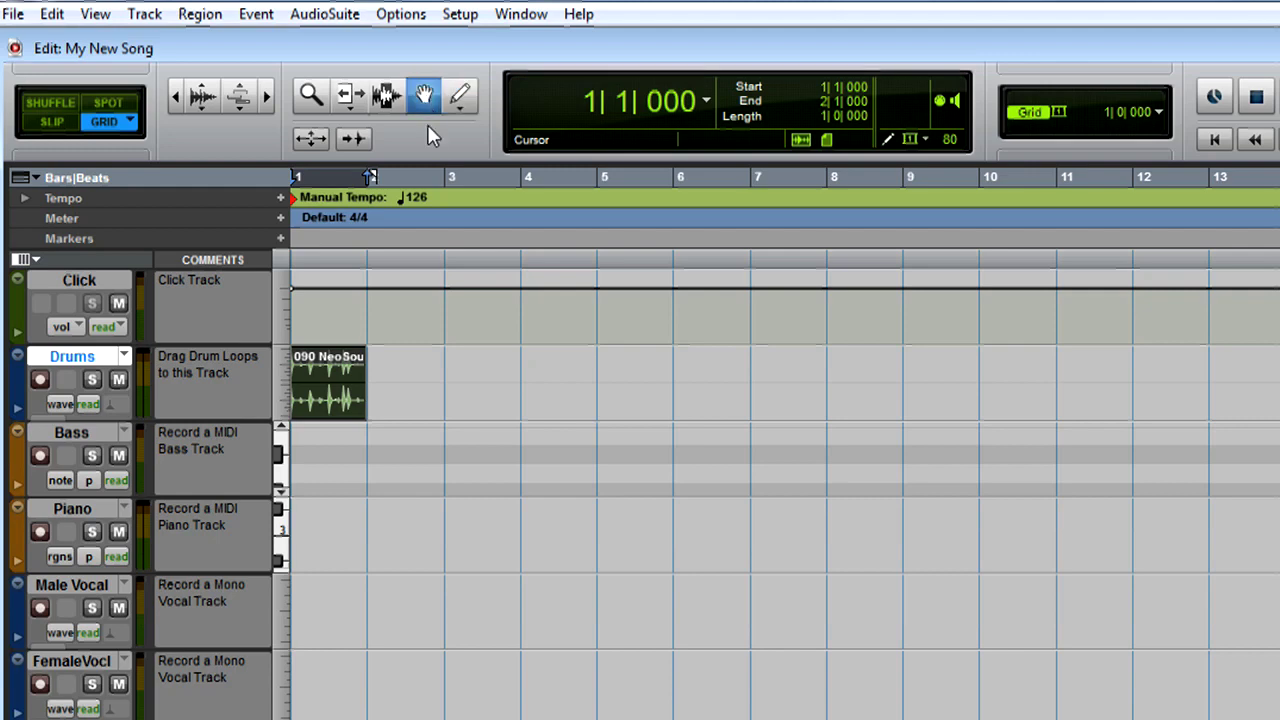
click(432, 374)
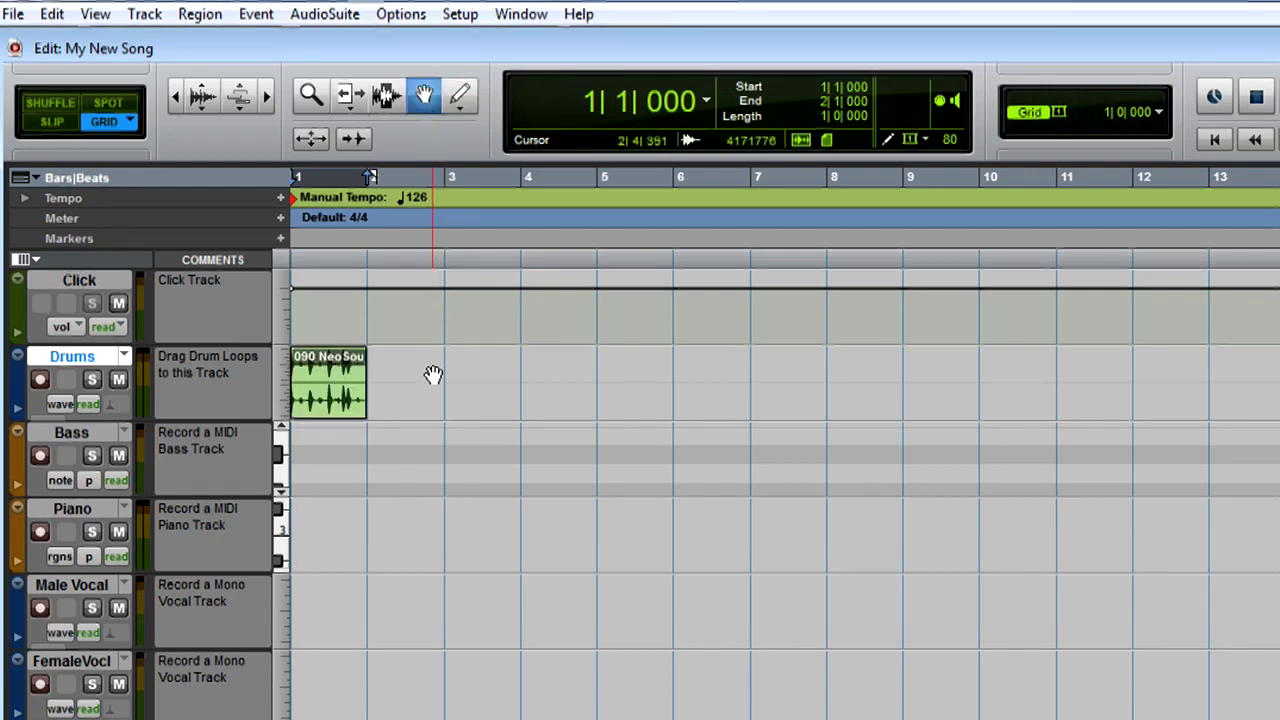
click(350, 383)
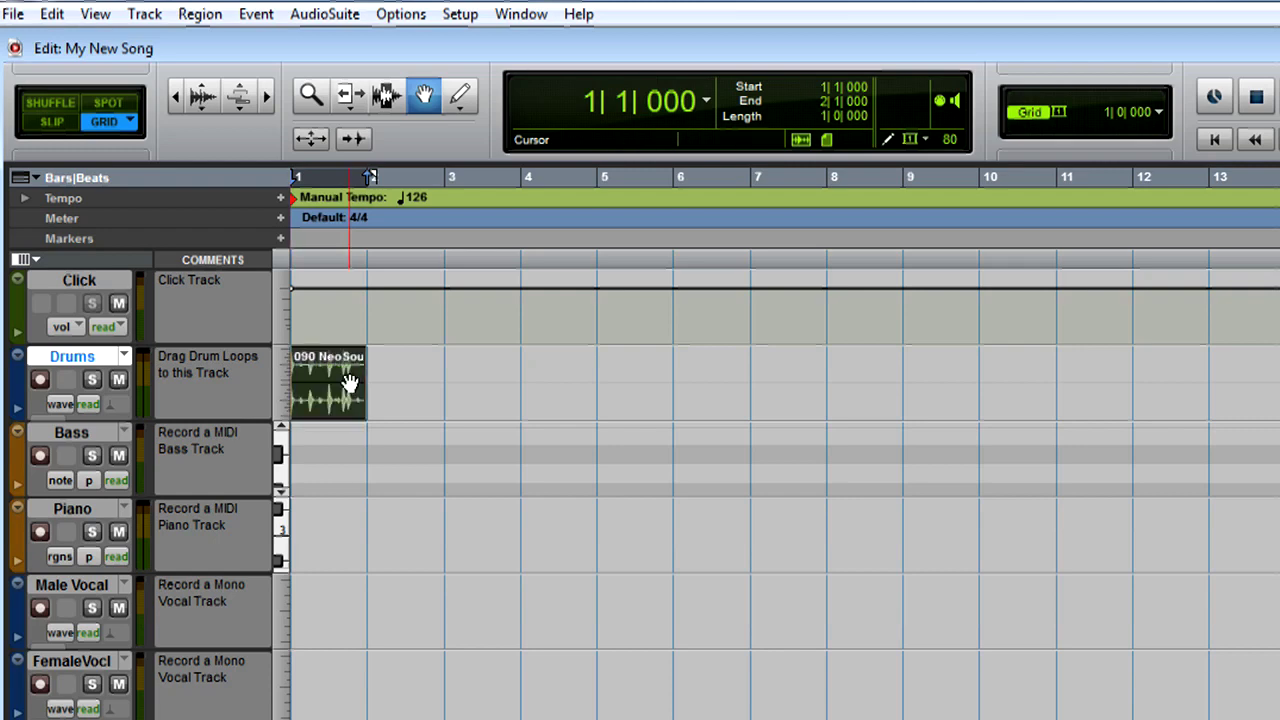
key(ctrl+d)
key(ctrl+d)
key(ctrl+d)
key(ctrl+d)
key(ctrl+d)
key(ctrl+d)
key(ctrl+d)
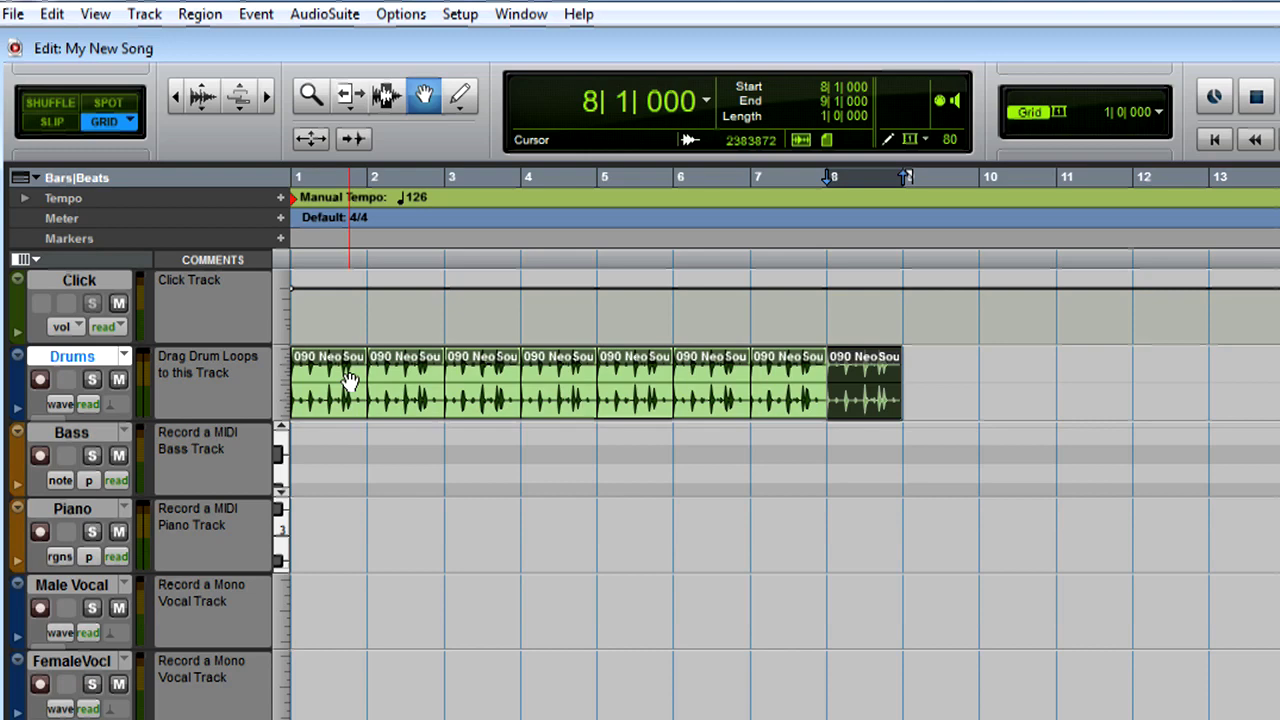
key(space)
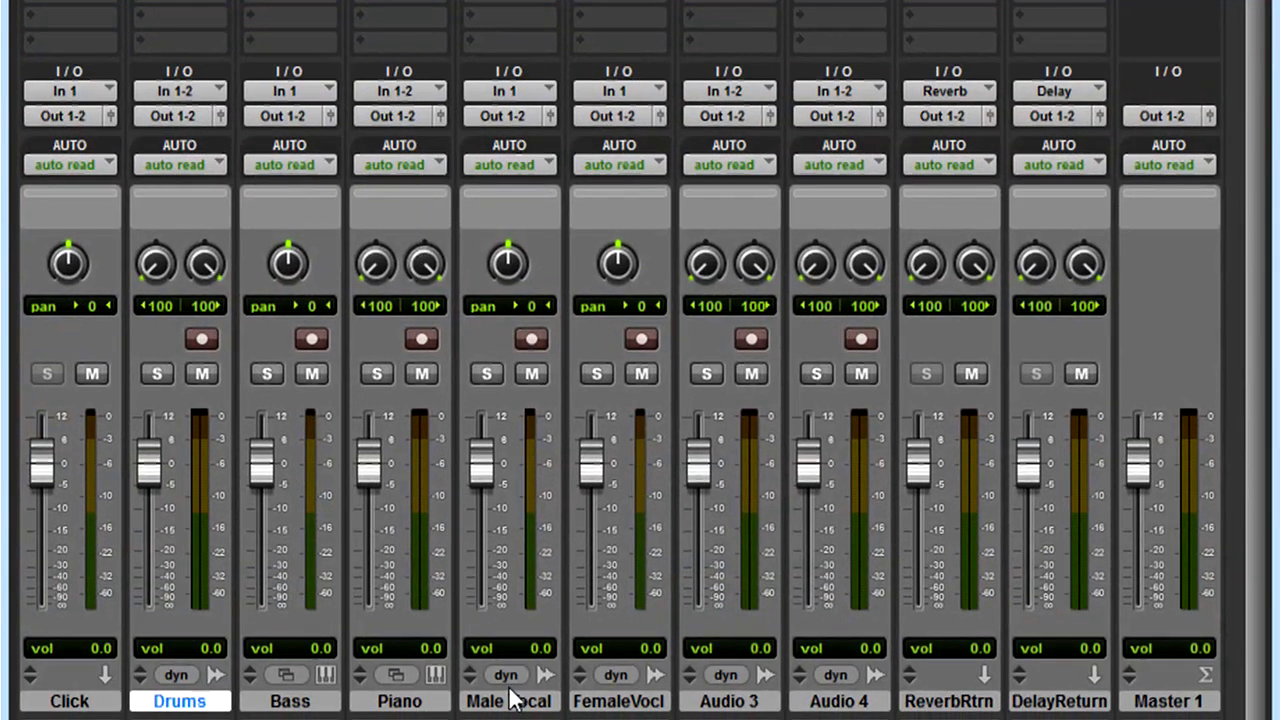
Select the Male Vocal track in the Mix window and record-enable it
click(511, 700)
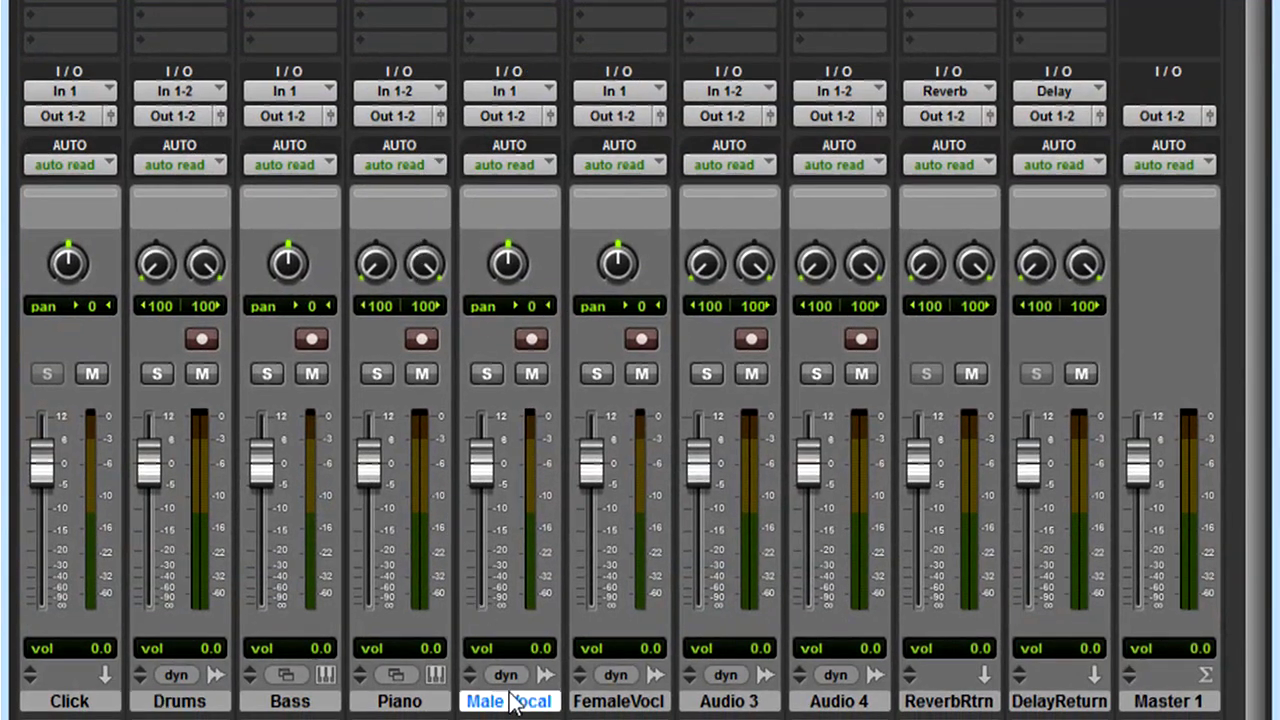
click(520, 337)
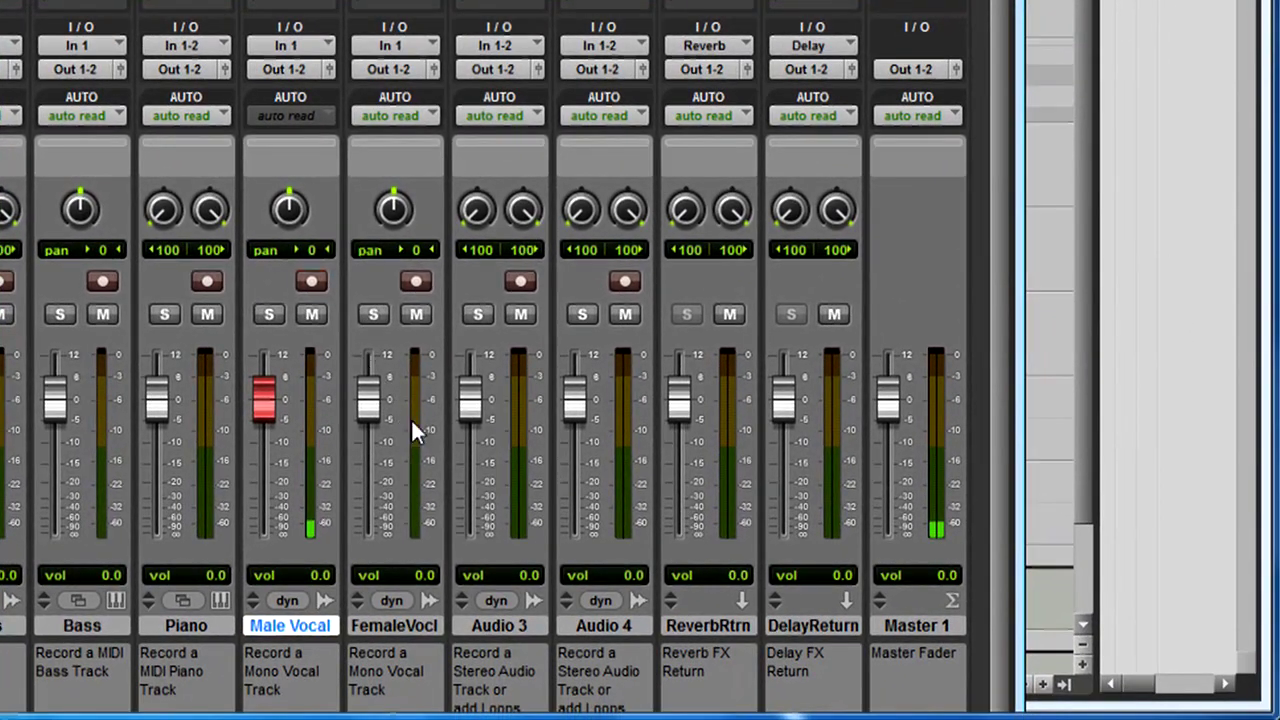
Open the M-Audio Producer USB control panel from the system tray icon
mouse_move(1030, 717)
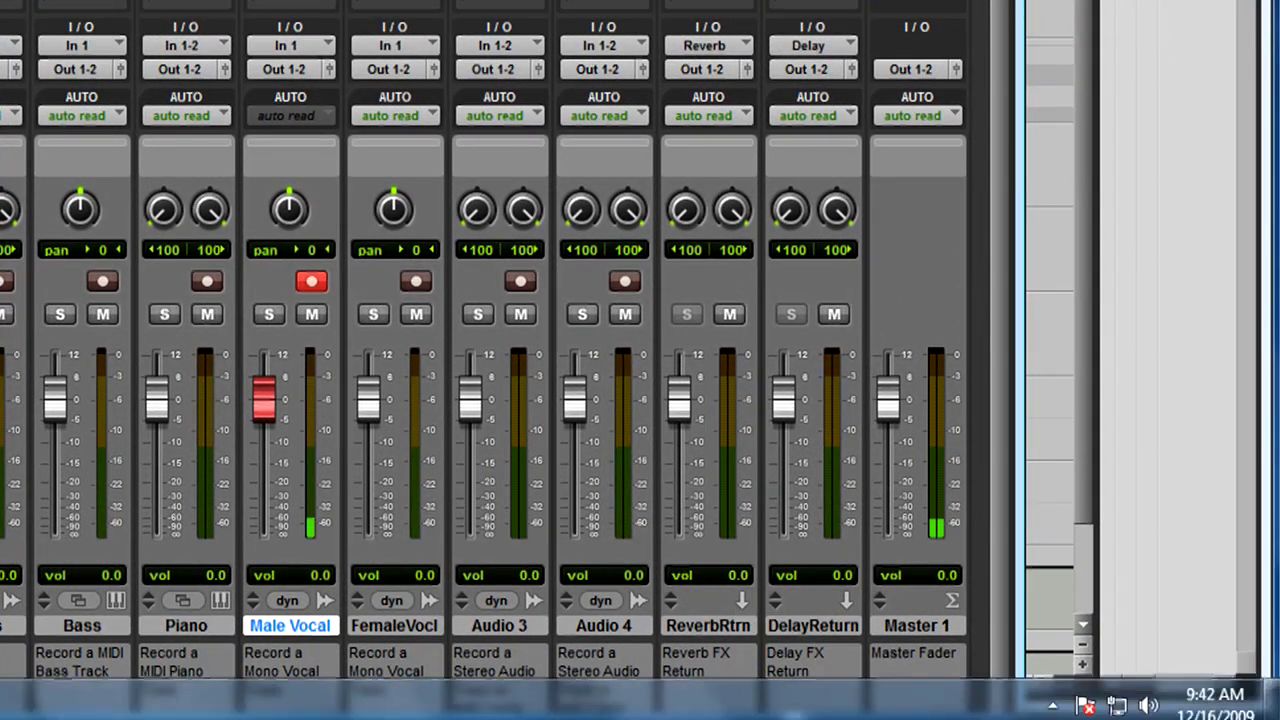
click(1052, 697)
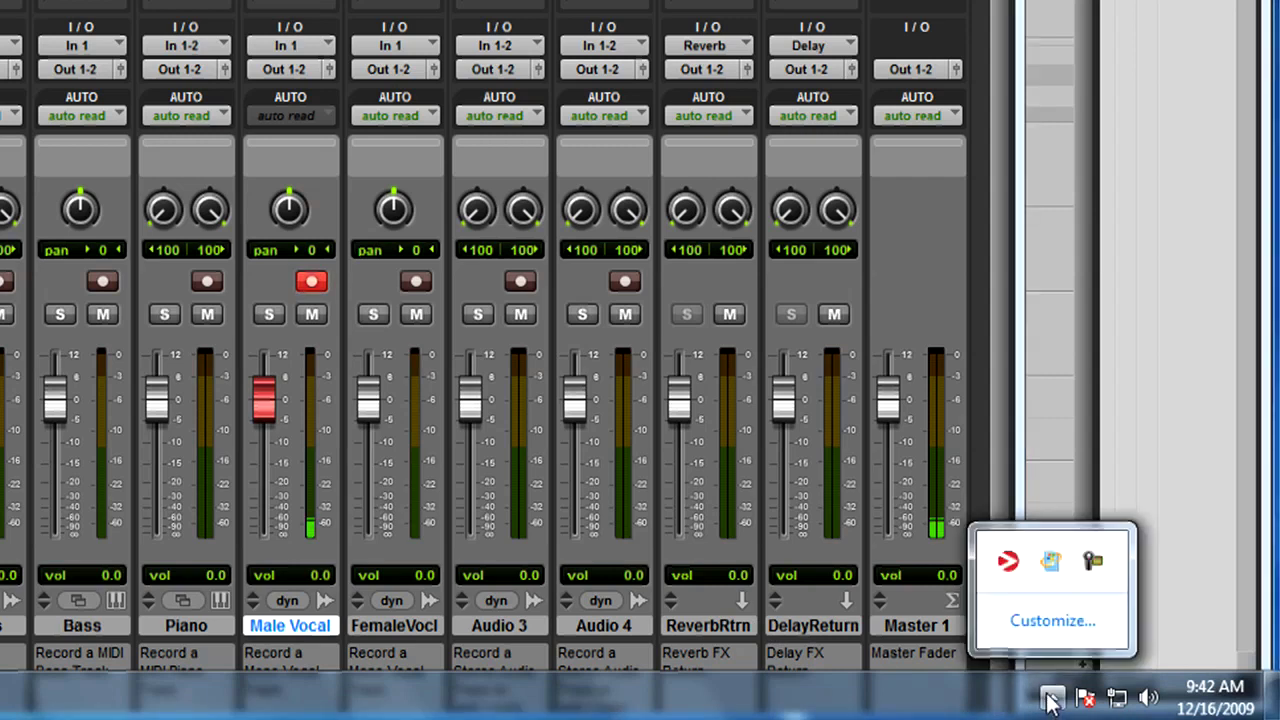
right_click(1003, 561)
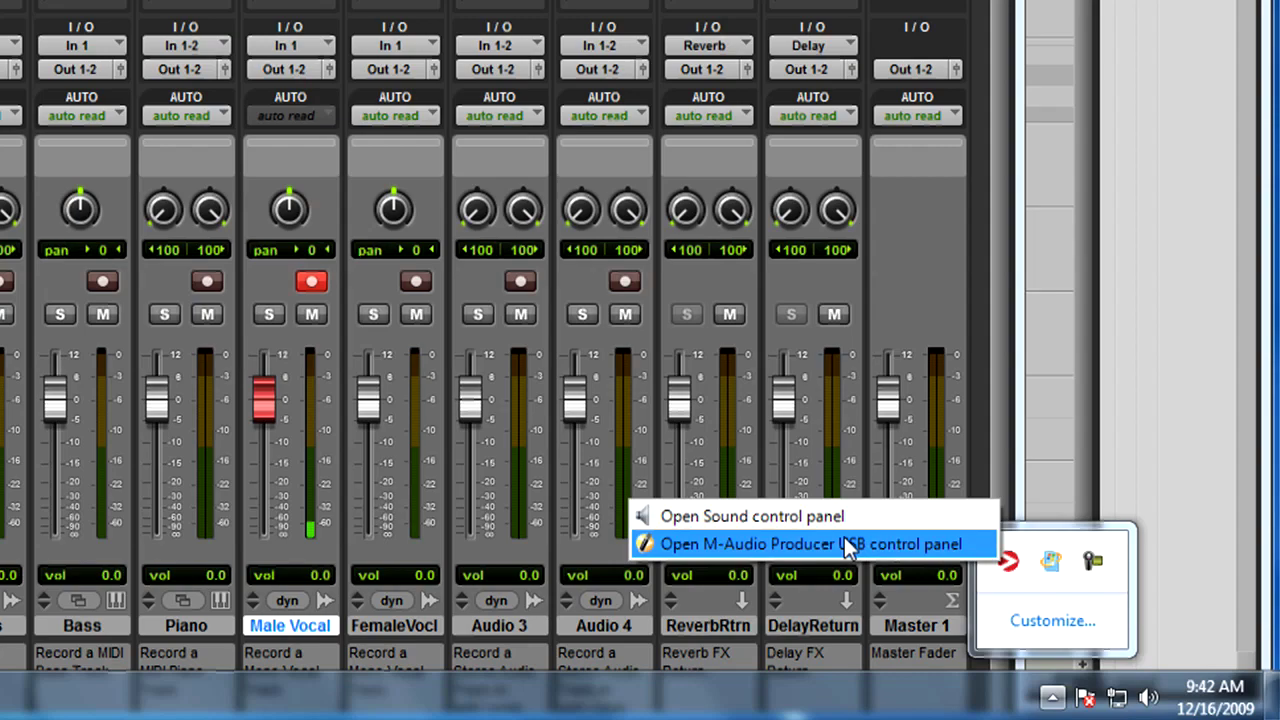
click(829, 541)
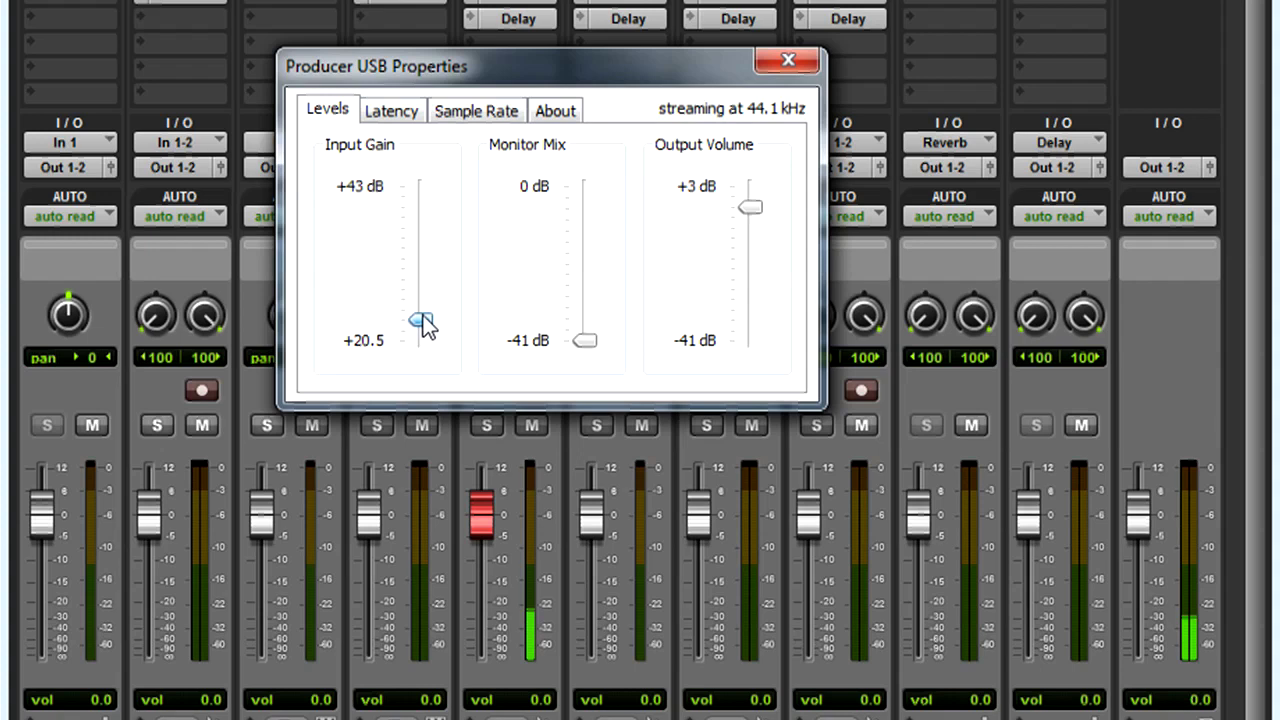
Raise Input Gain to mid-scale, drop Output Volume just below +3 dB, and close the panel
drag(424, 321, 434, 277)
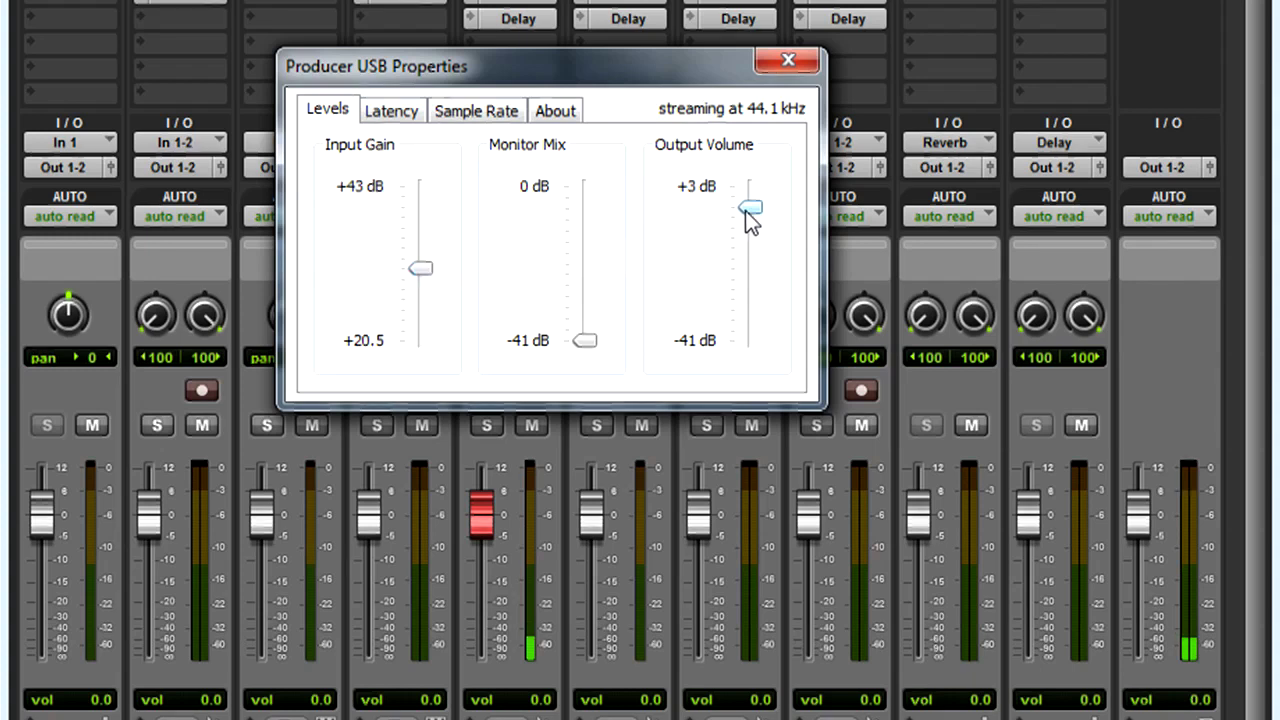
drag(746, 212, 751, 221)
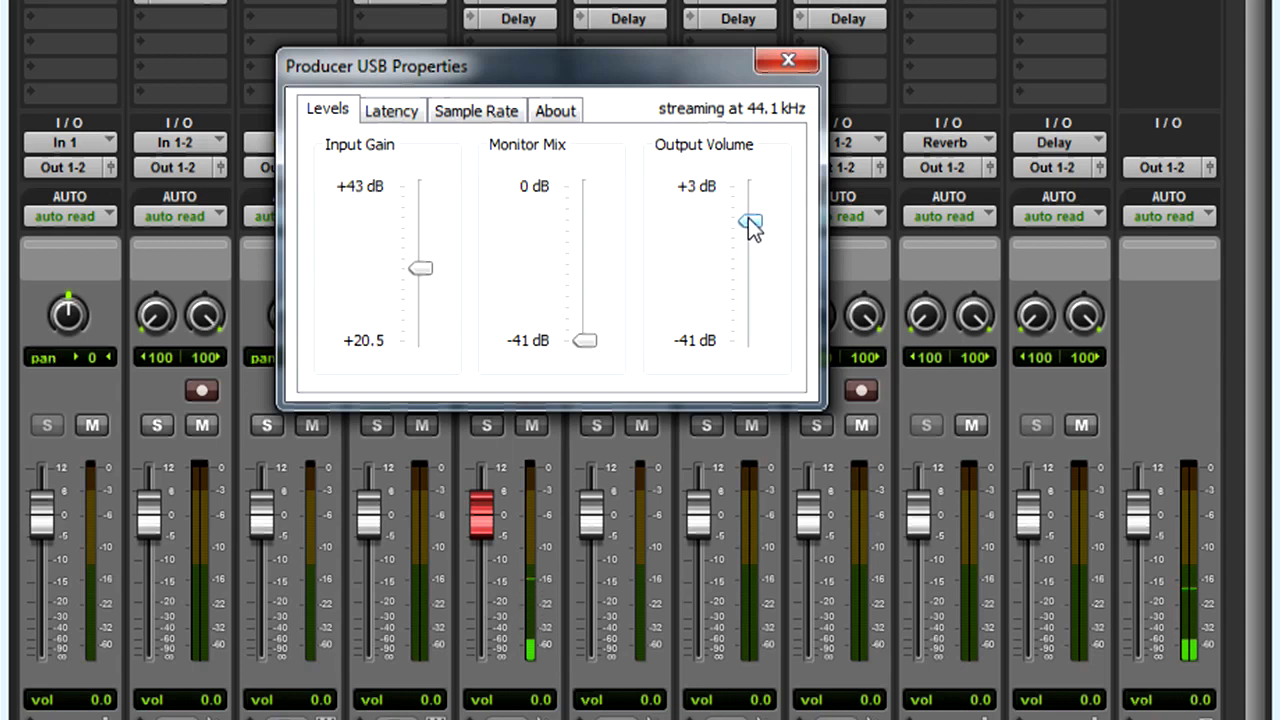
click(788, 64)
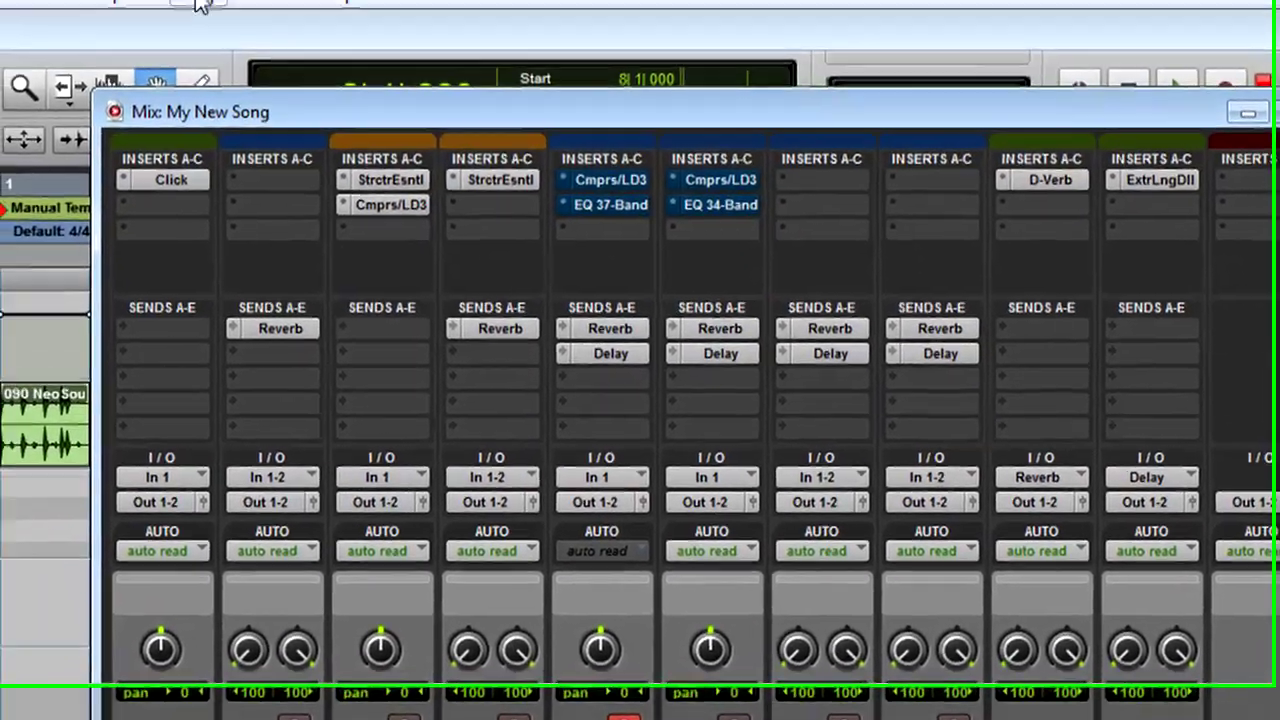
Set the Playback Engine's H/W Buffer Size to 512 Samples
click(207, 33)
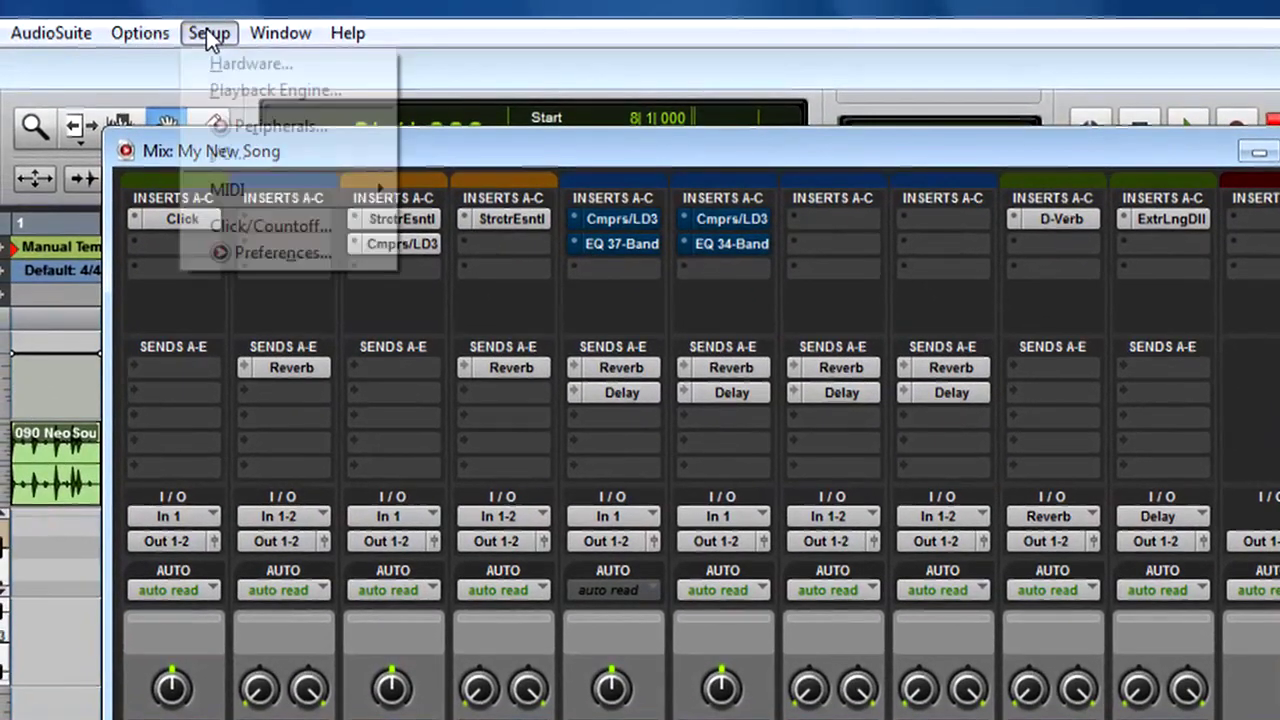
click(206, 94)
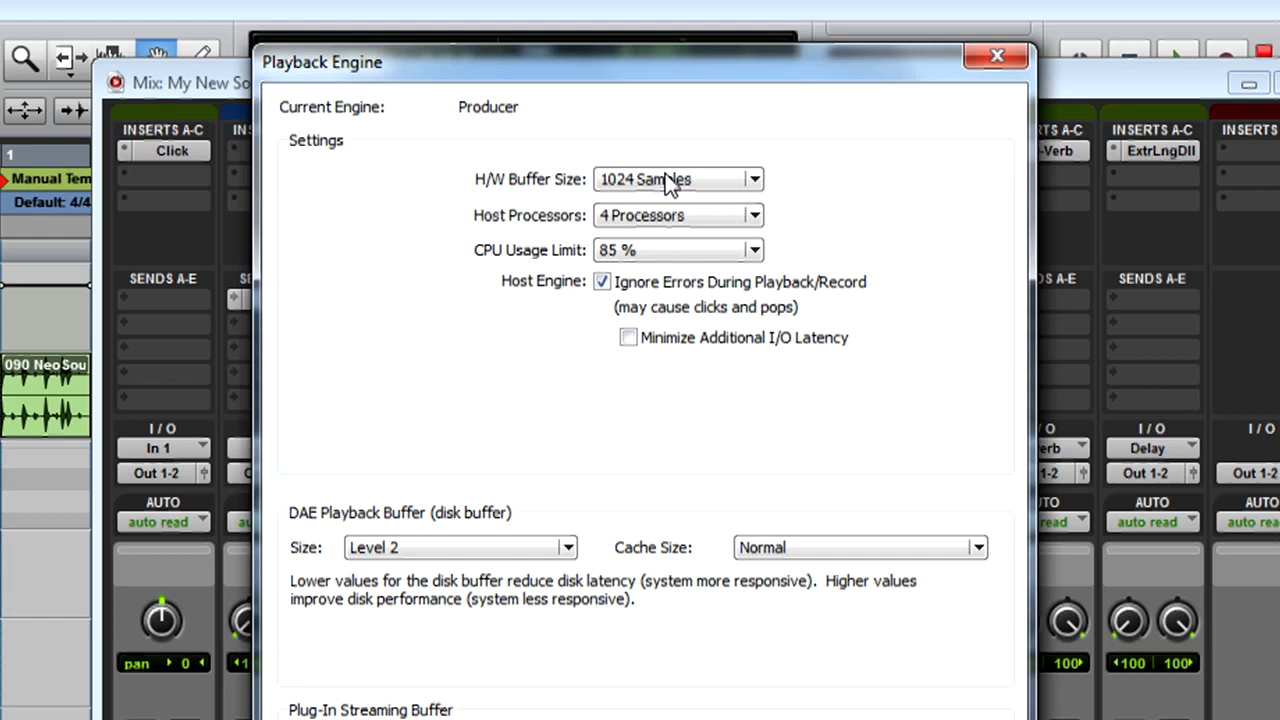
click(755, 179)
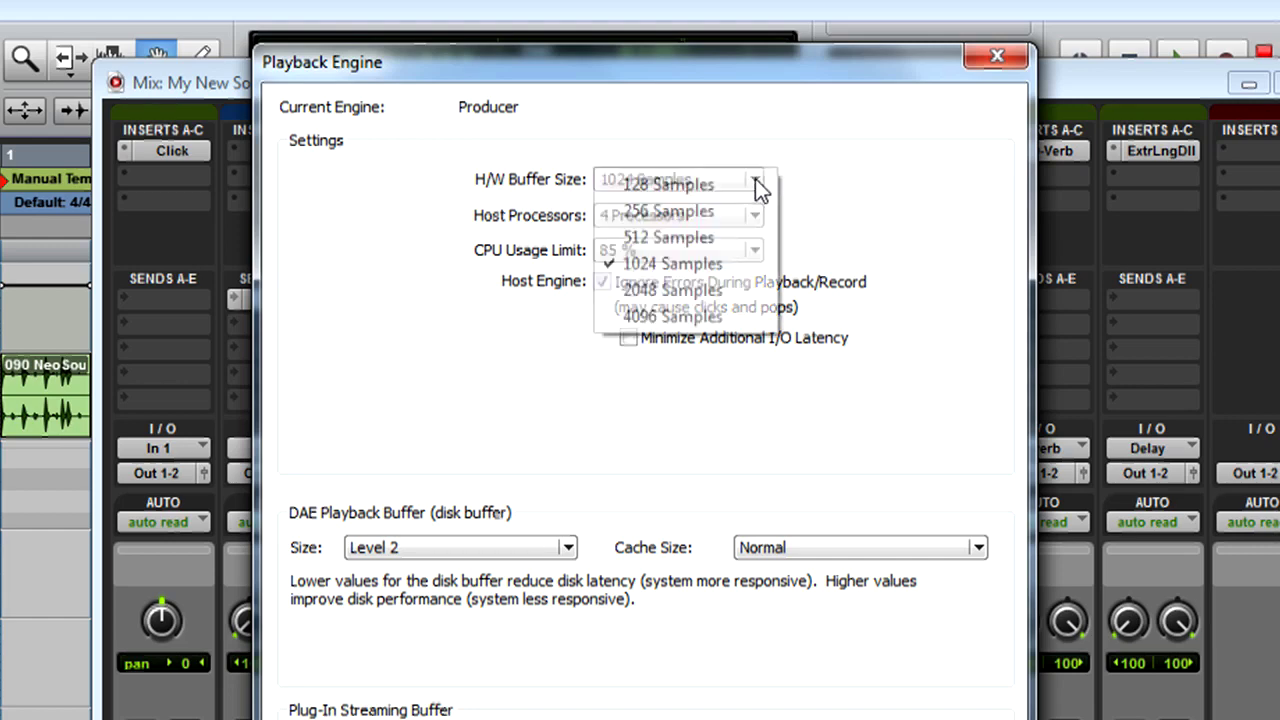
click(712, 237)
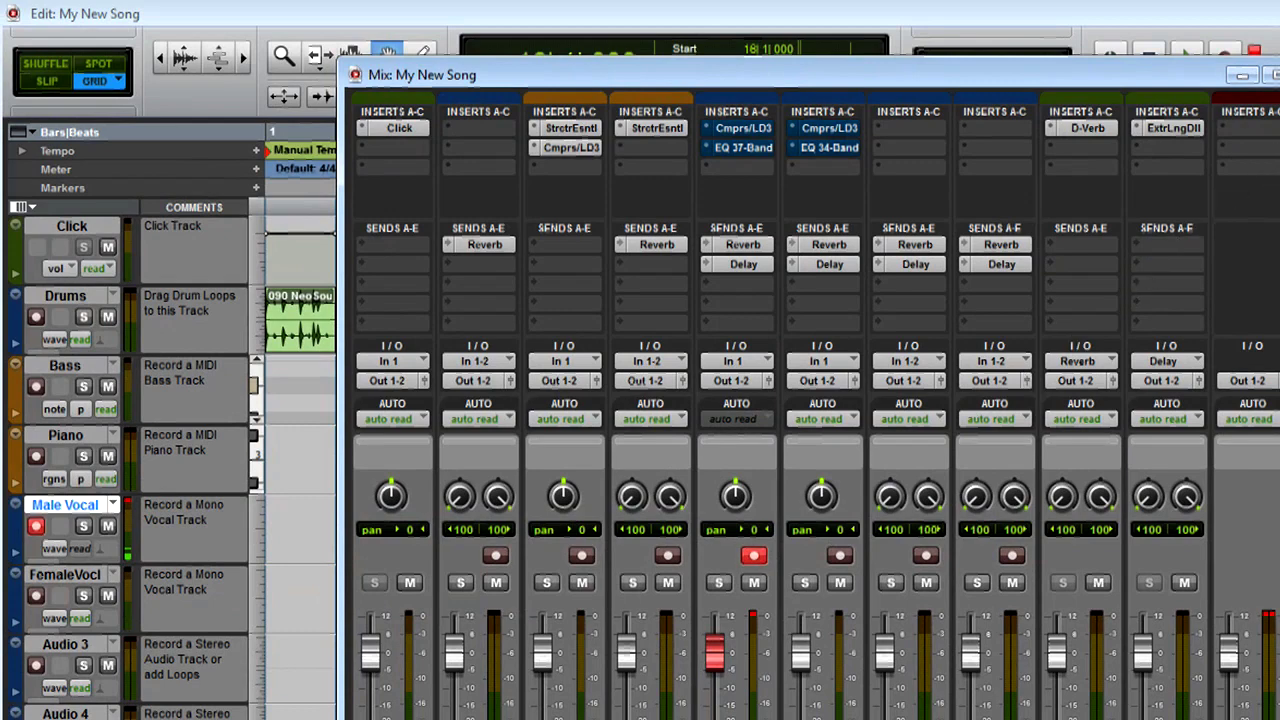
Show the Edit window, return to bar 1, and record the Male Vocal take over the drums
key(ctrl+equal)
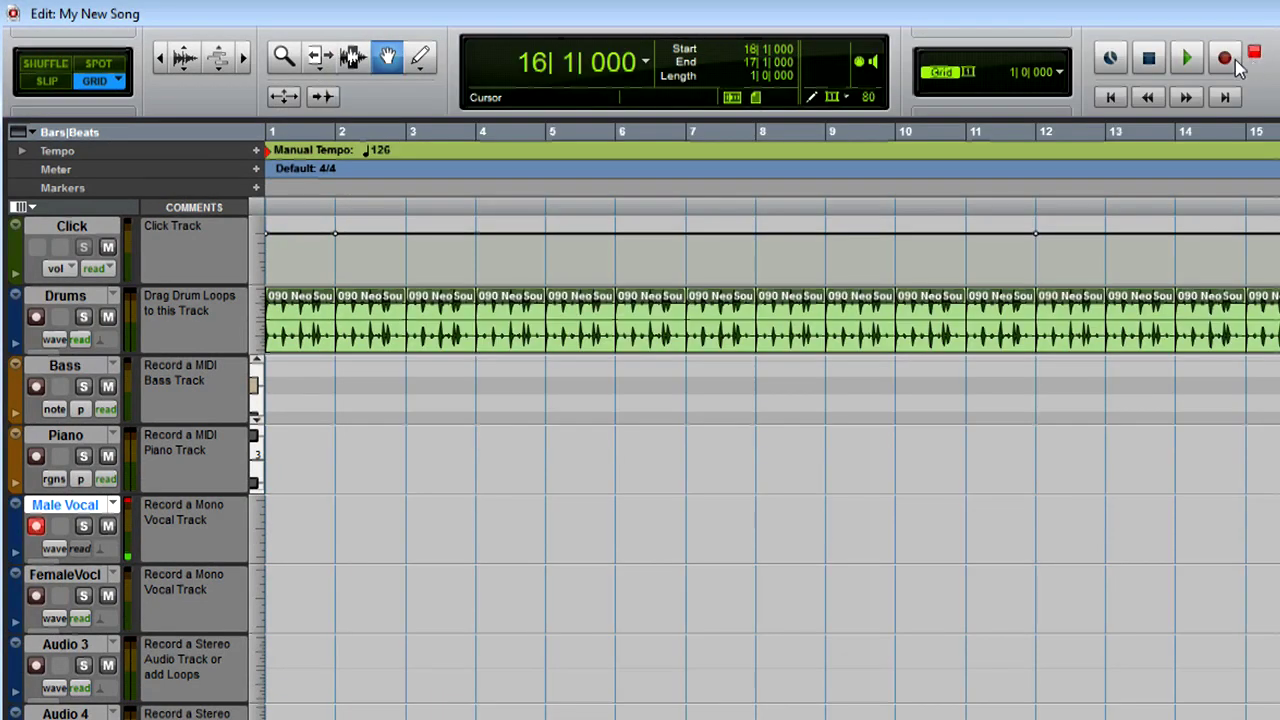
click(1113, 100)
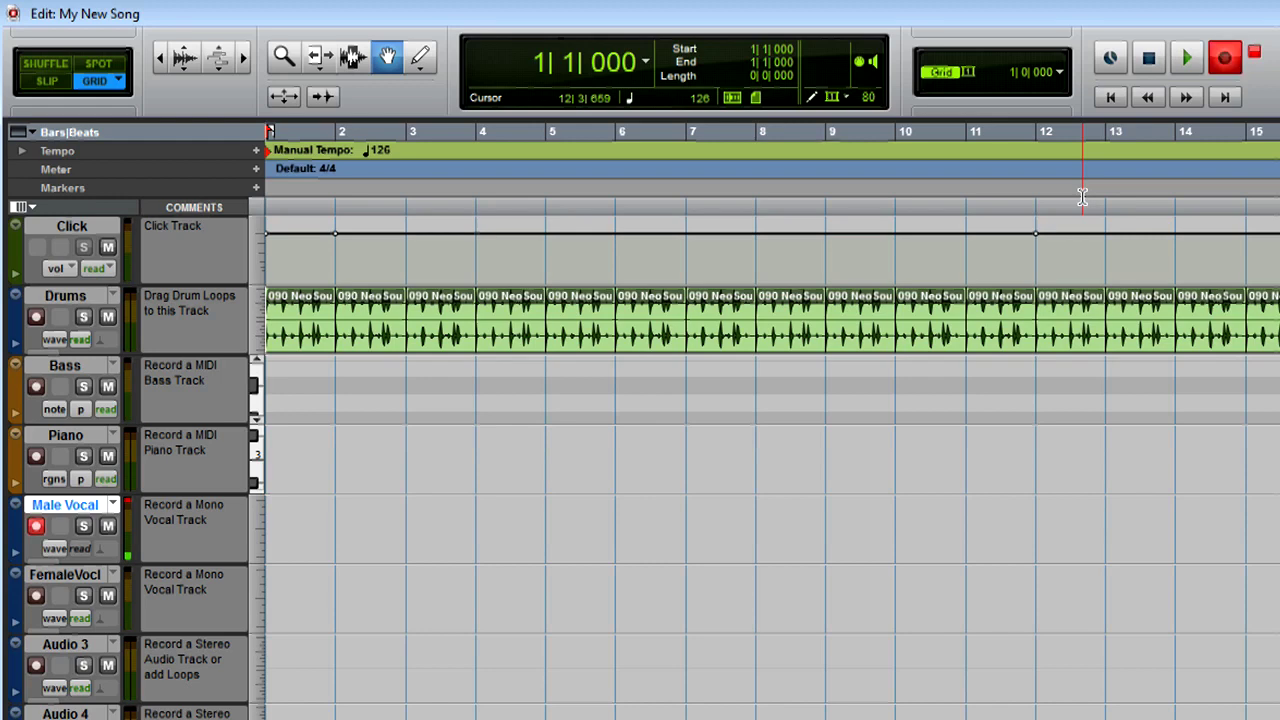
key(space)
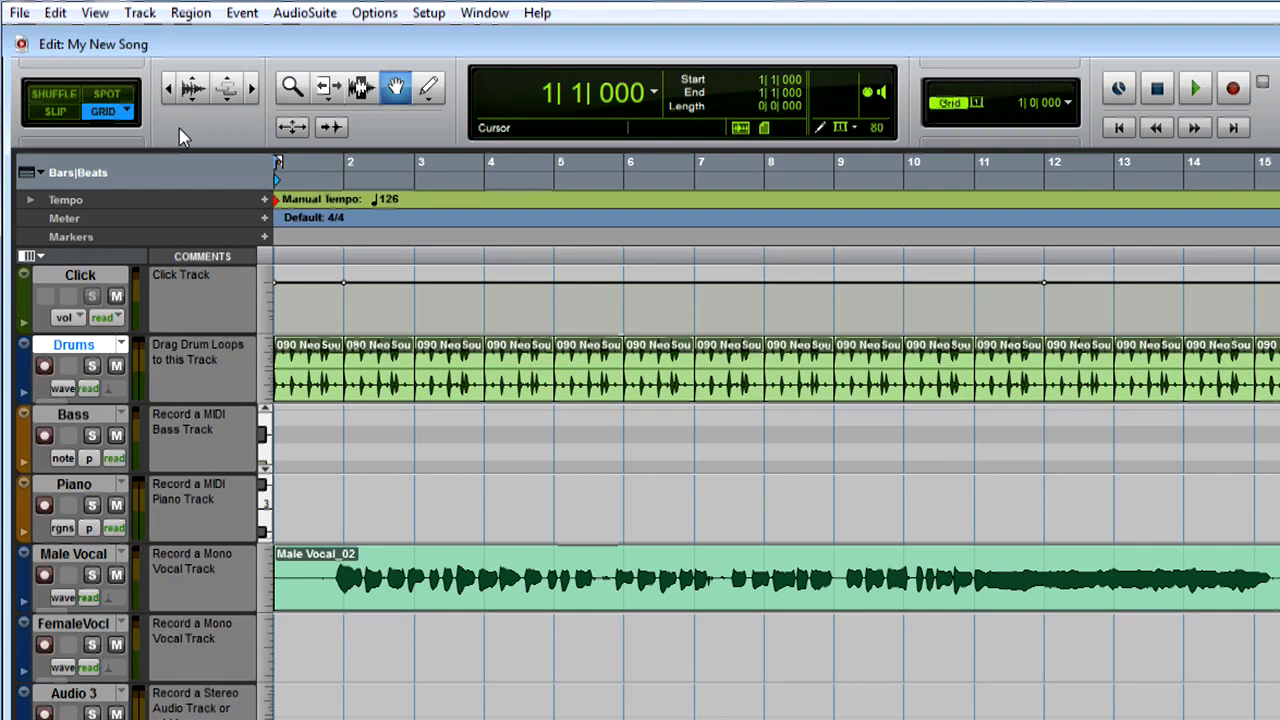
Create 2 new Mono Audio Tracks from the Track > New dialog
click(141, 14)
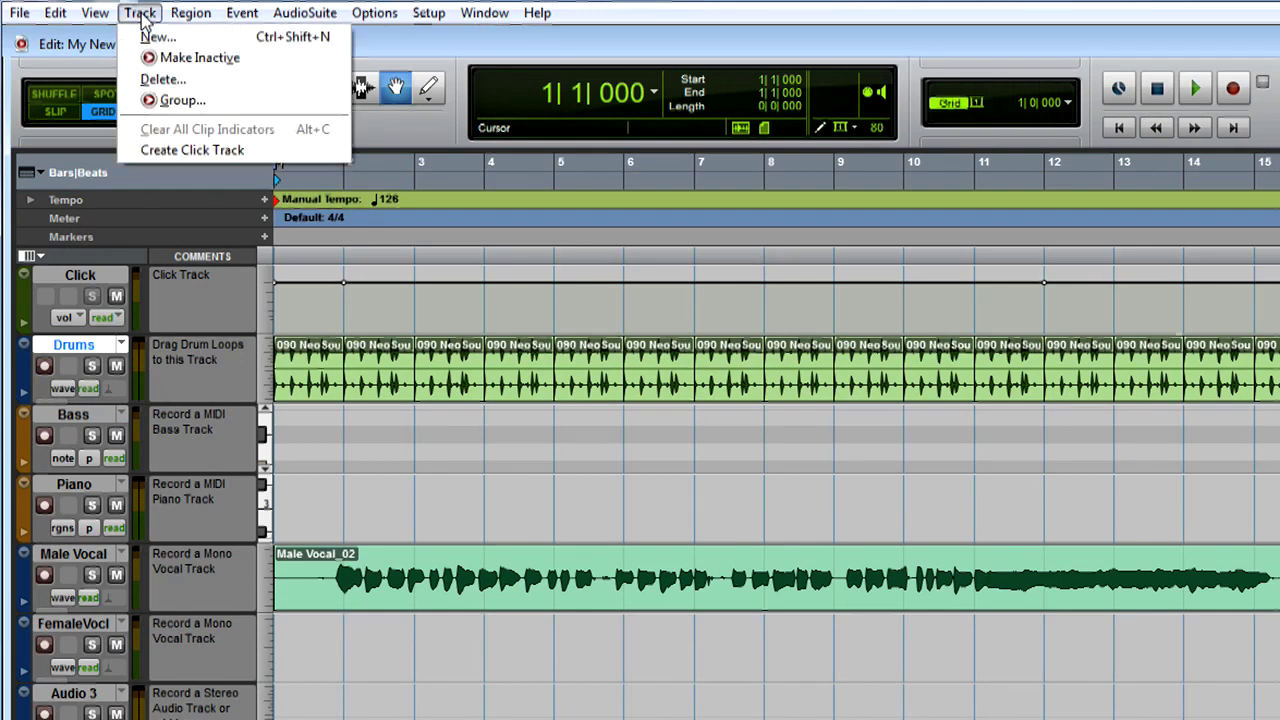
click(156, 37)
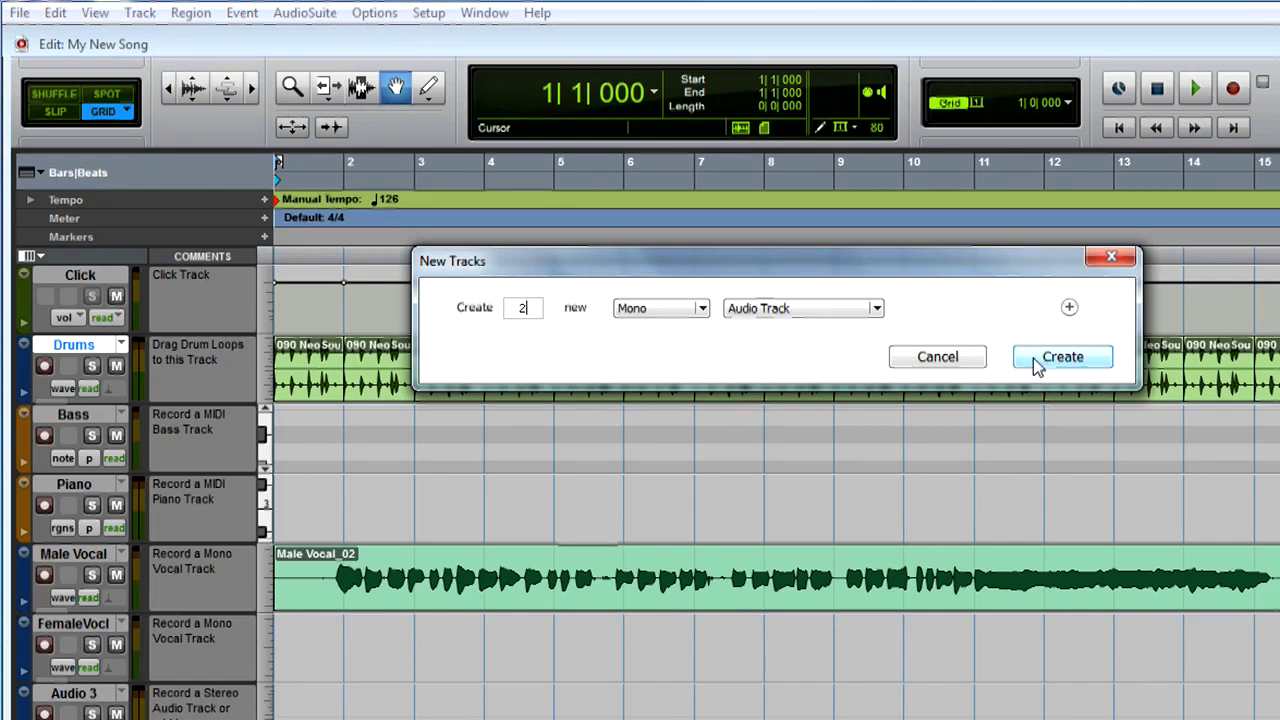
click(1060, 357)
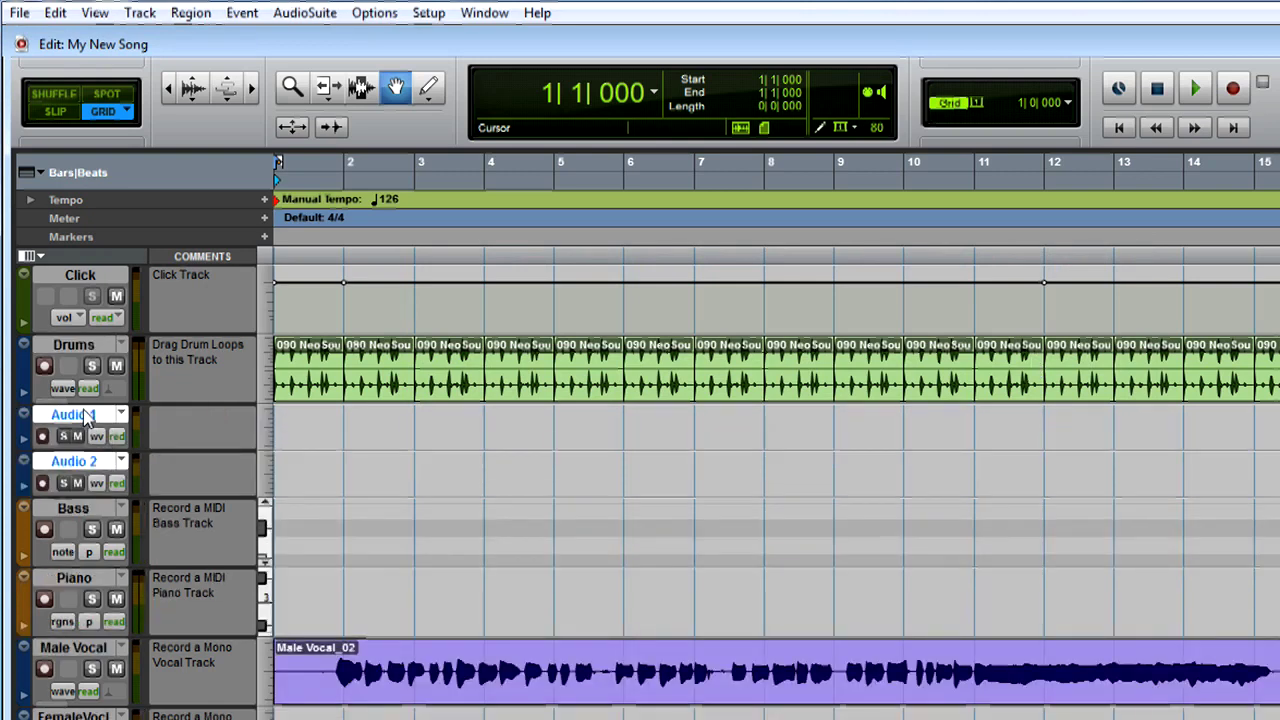
Change the Audio 1 track's name to 'Keys' and confirm it
double_click(86, 418)
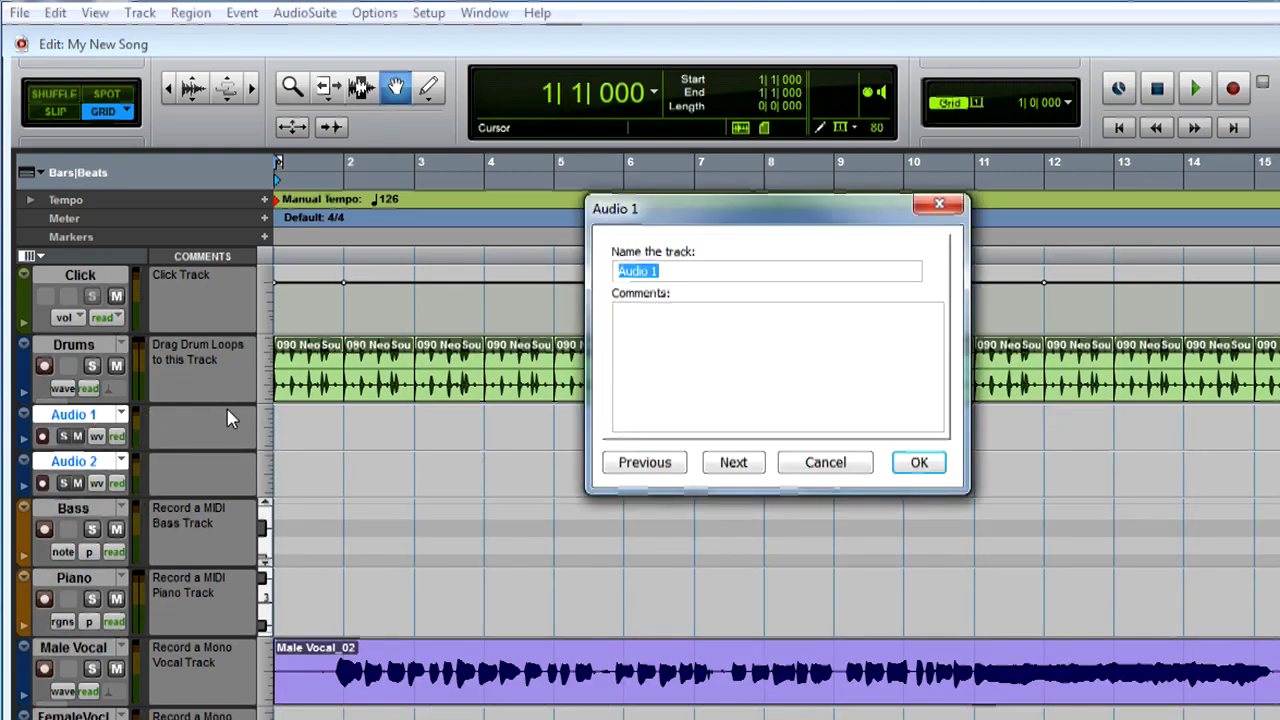
text(Keys)
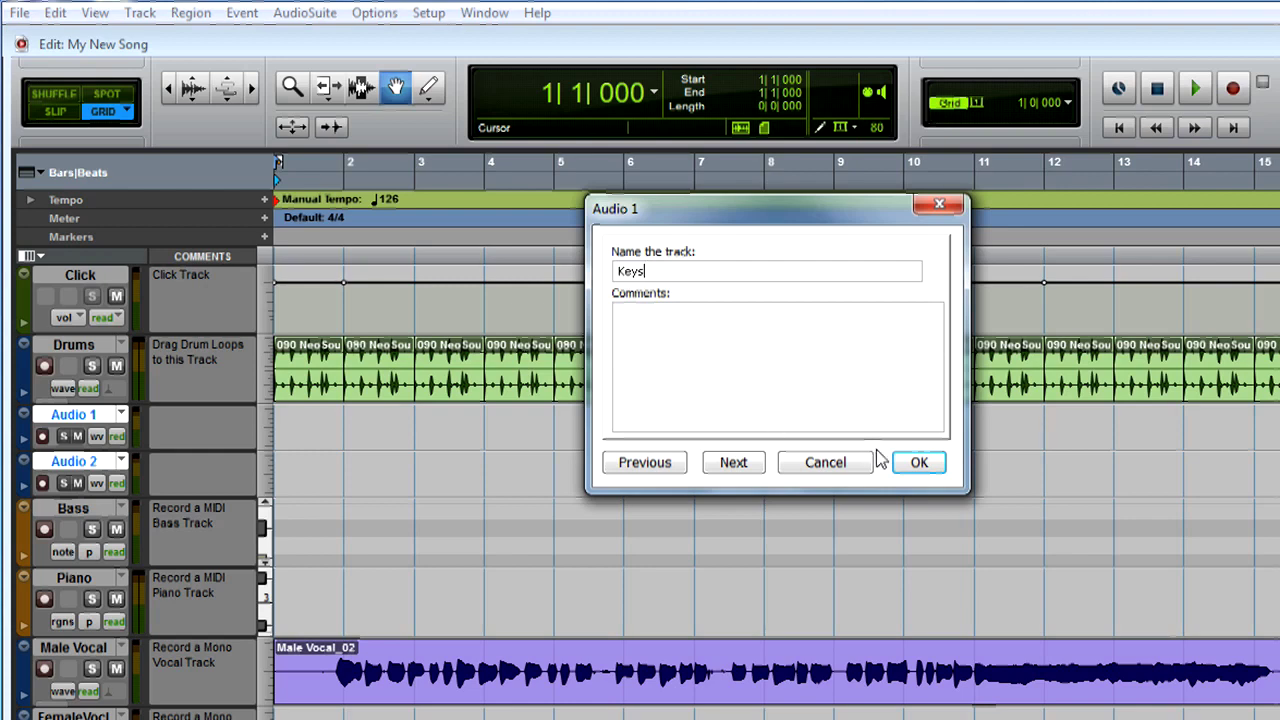
click(917, 462)
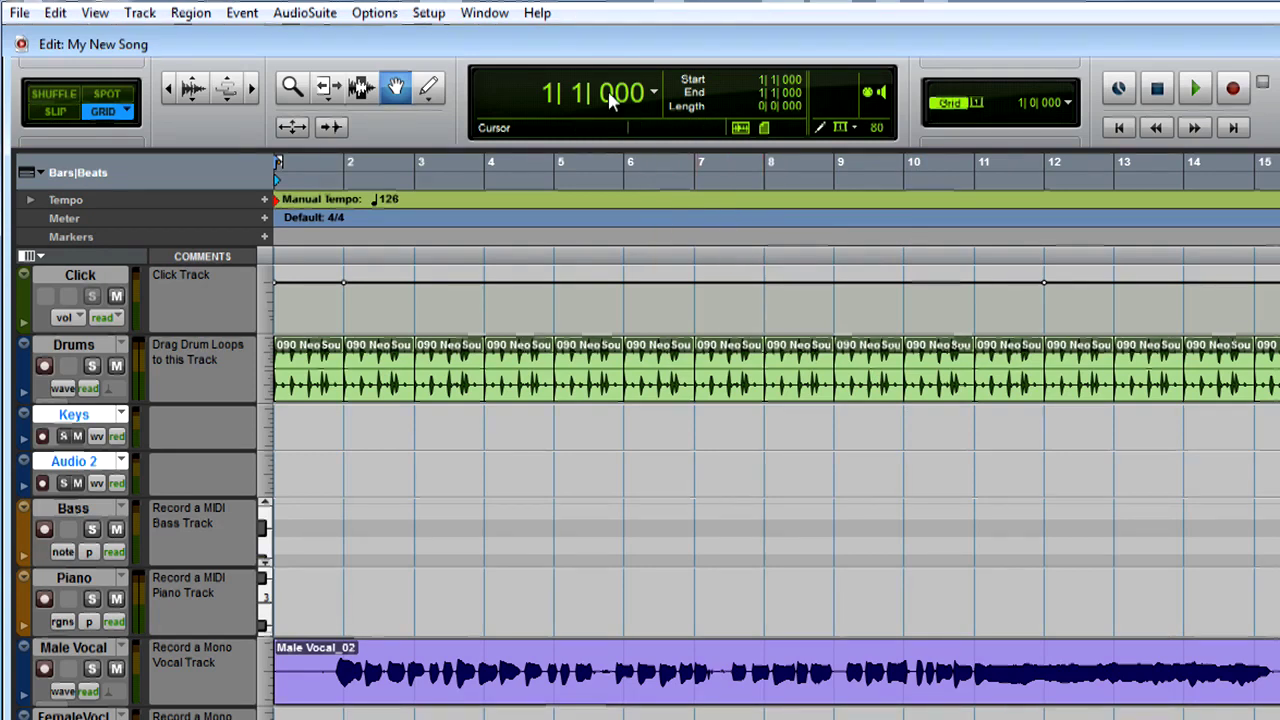
With the session playing, set faders to Keys -8.9, Bass -7.7, Shaker -6.2, Male Vocal -12.9 dB
click(537, 13)
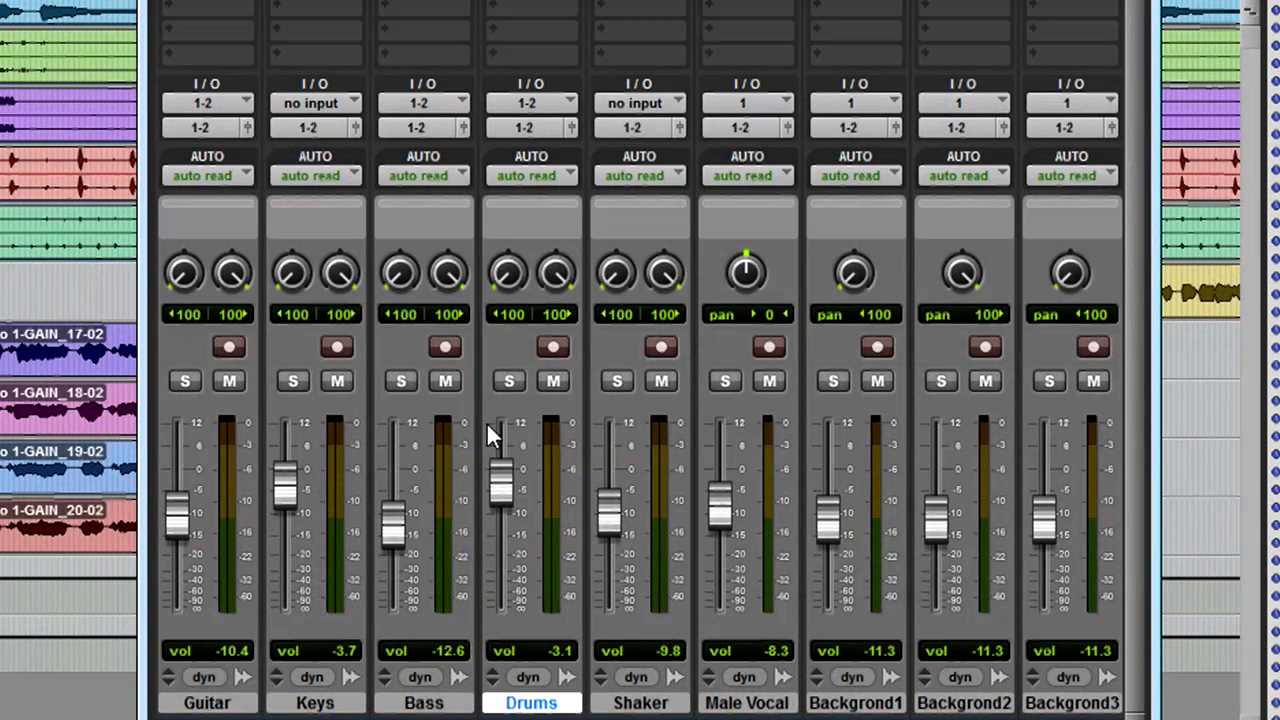
key(space)
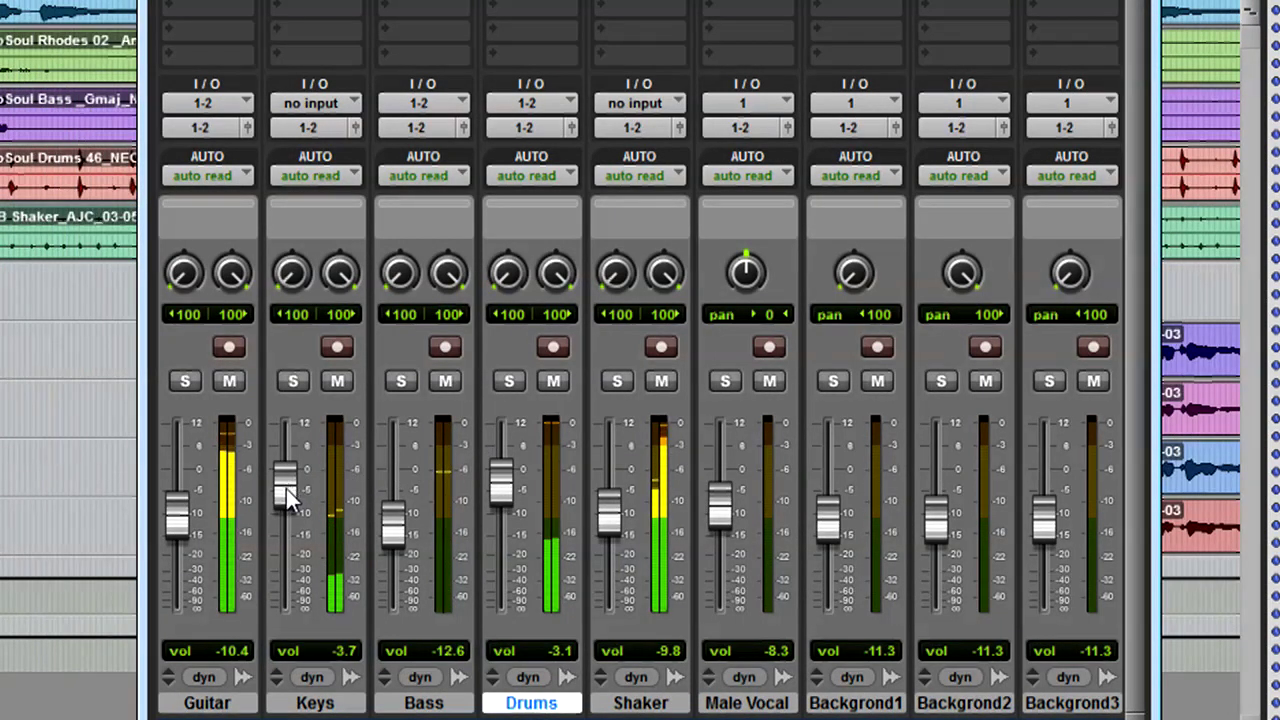
drag(286, 489, 283, 507)
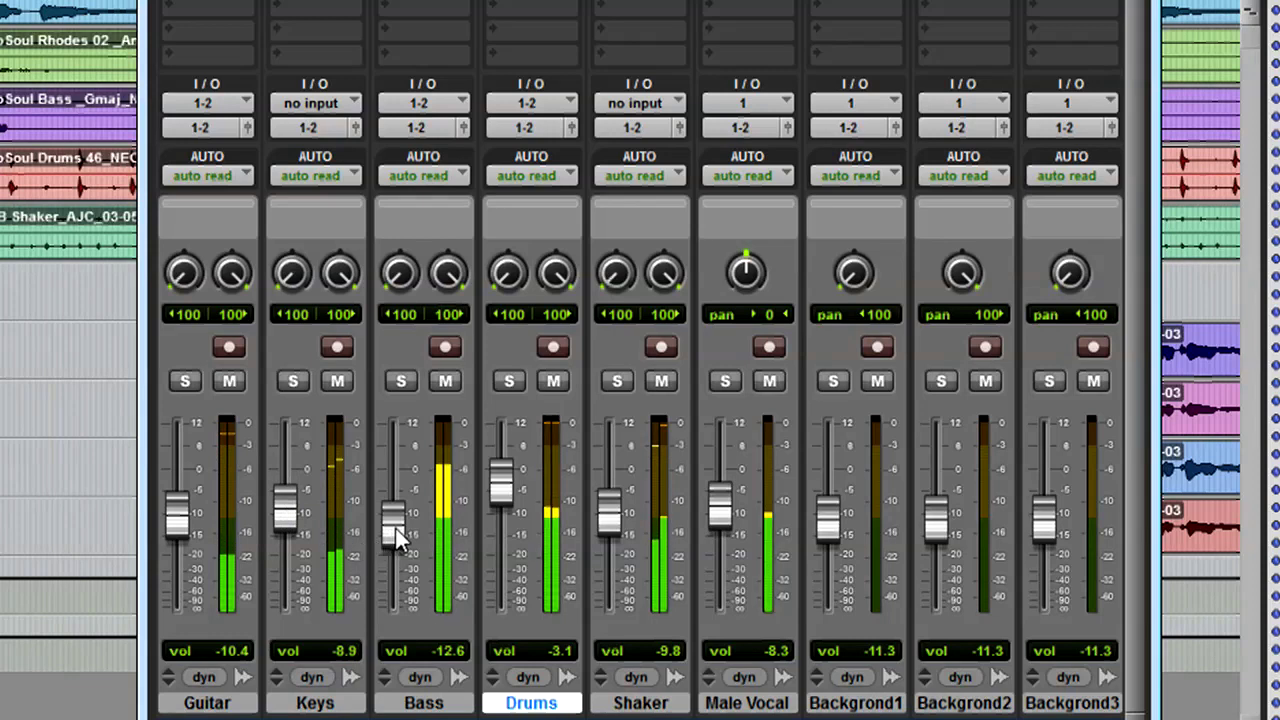
drag(397, 537, 406, 513)
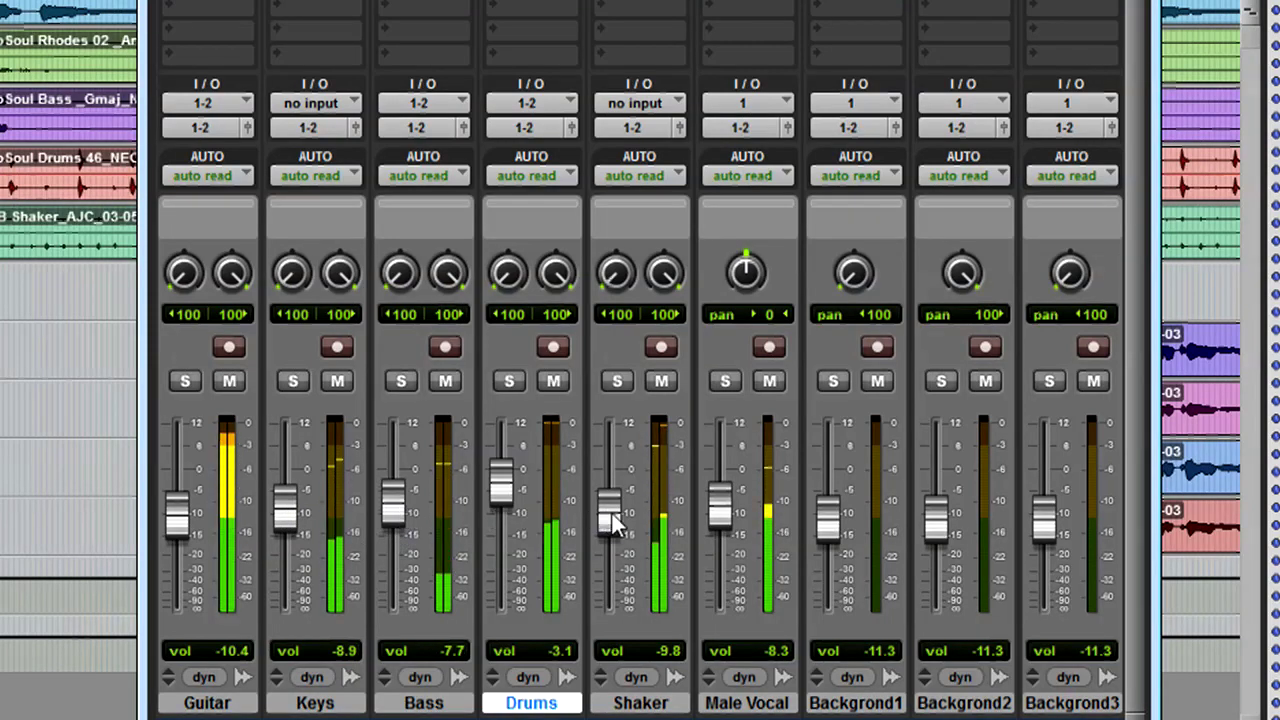
drag(612, 513, 609, 492)
drag(724, 505, 727, 535)
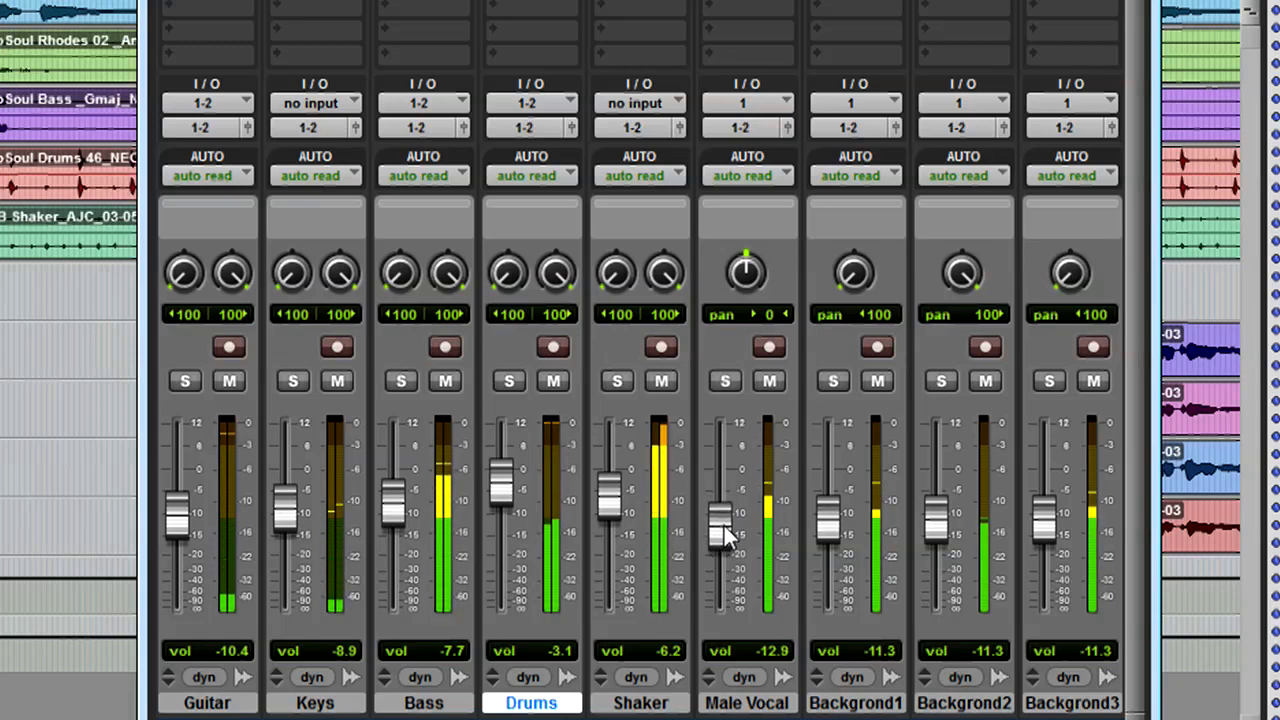